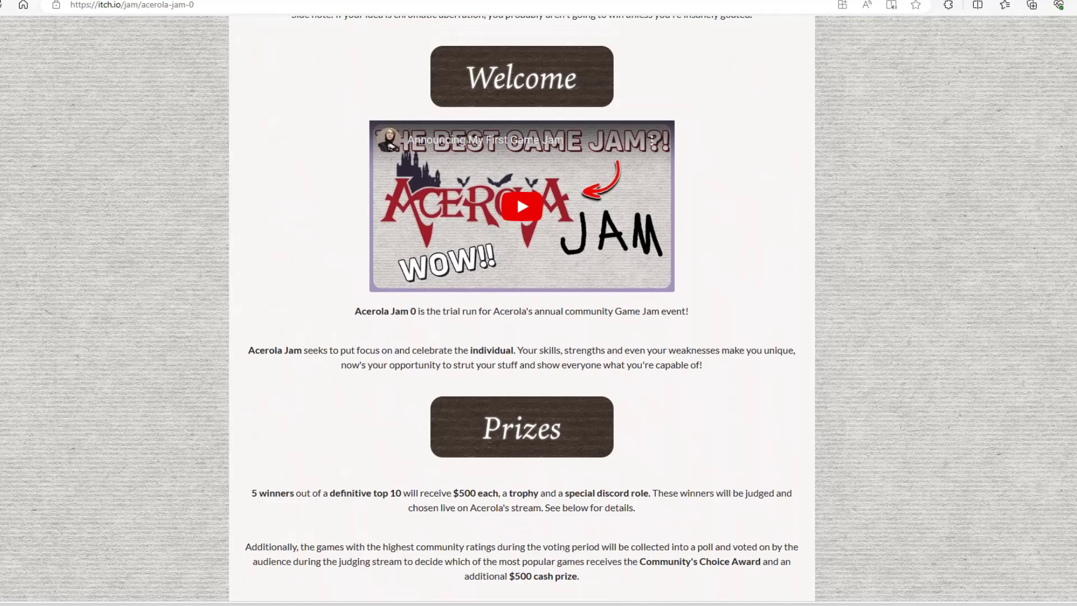
Scroll the jam page up to the Theme heading that defines aberration
scroll(522, 303, "up", 6)
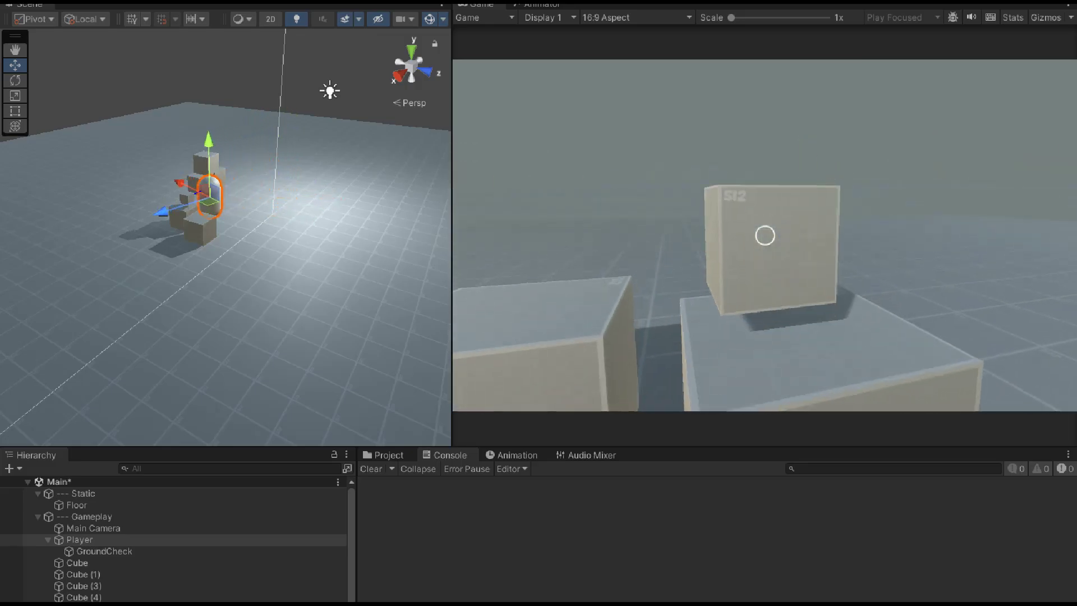
Walk the player capsule into the stacked cubes in Play mode, scattering them across the floor
key("w")
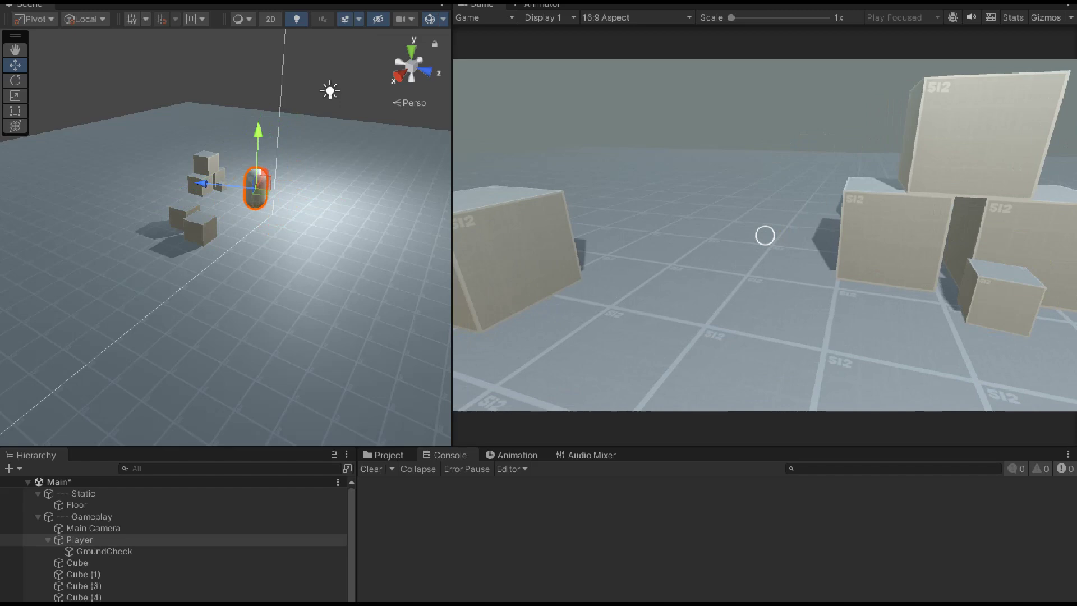
key("w")
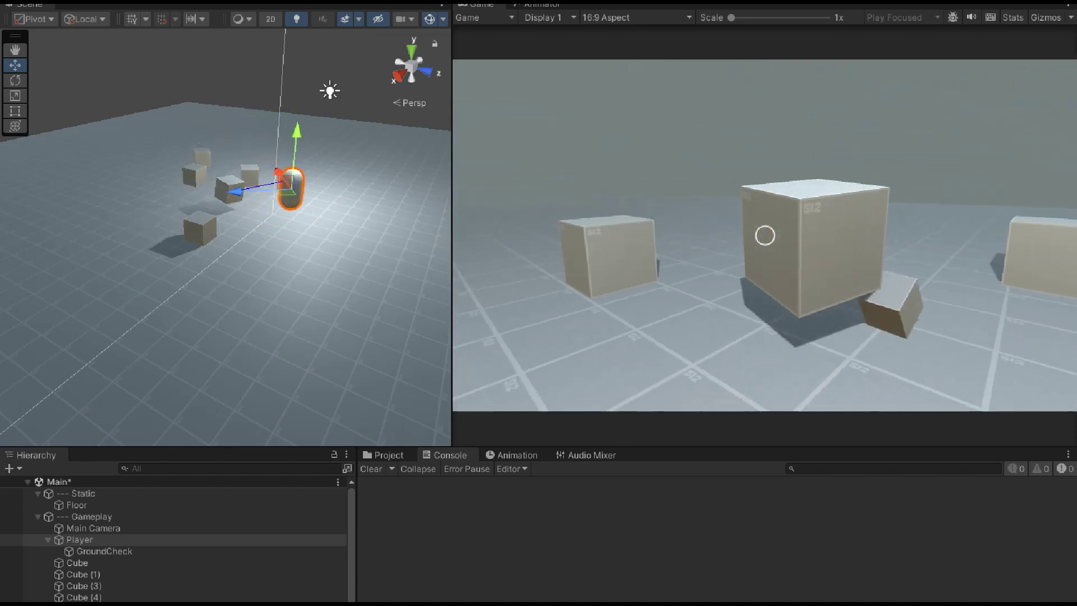
key("s")
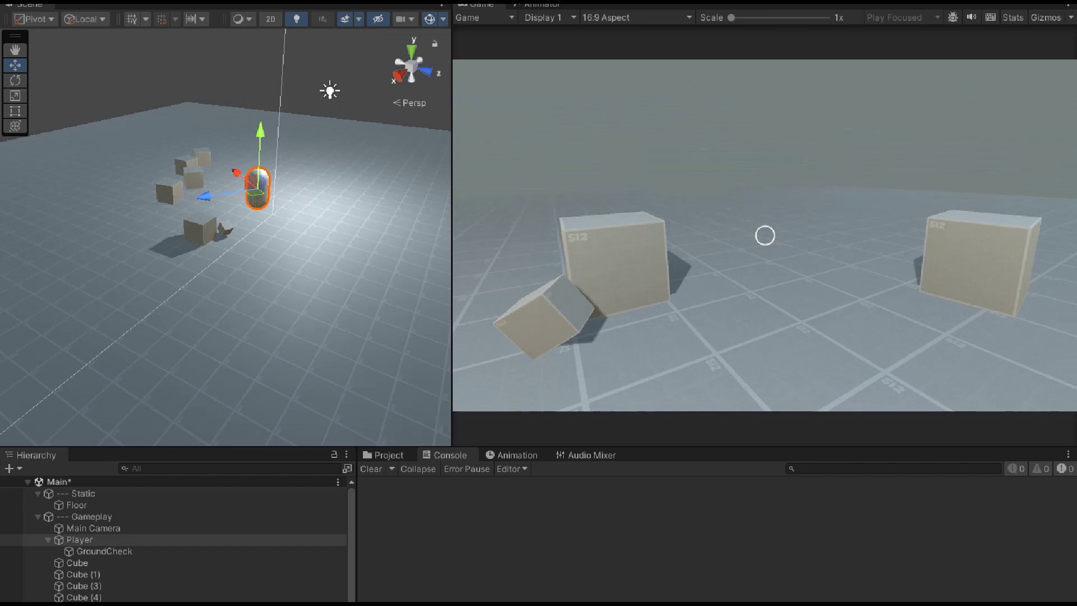
key("d")
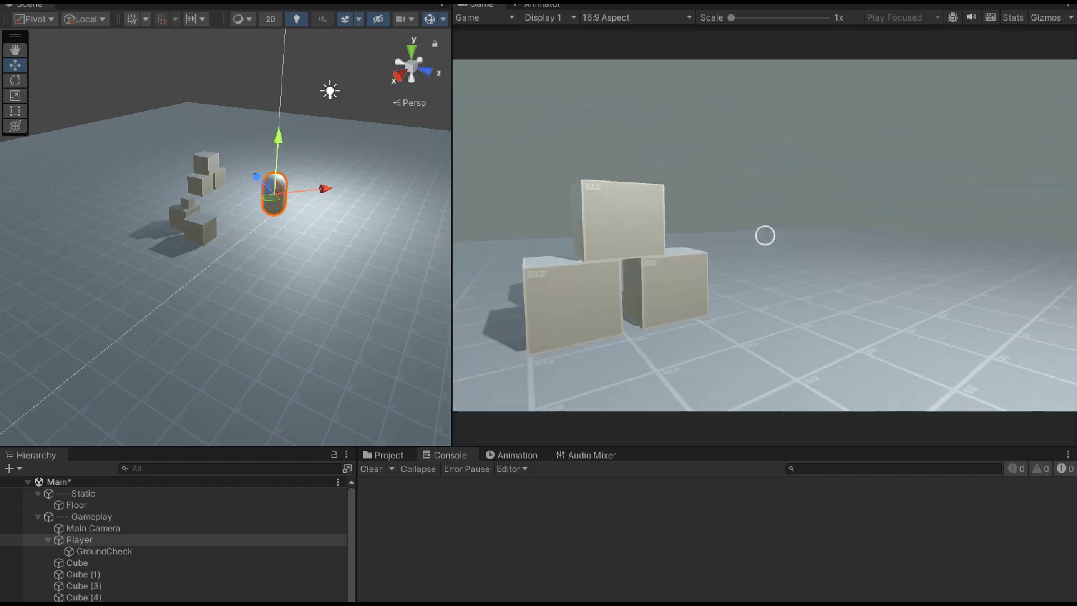
key("a")
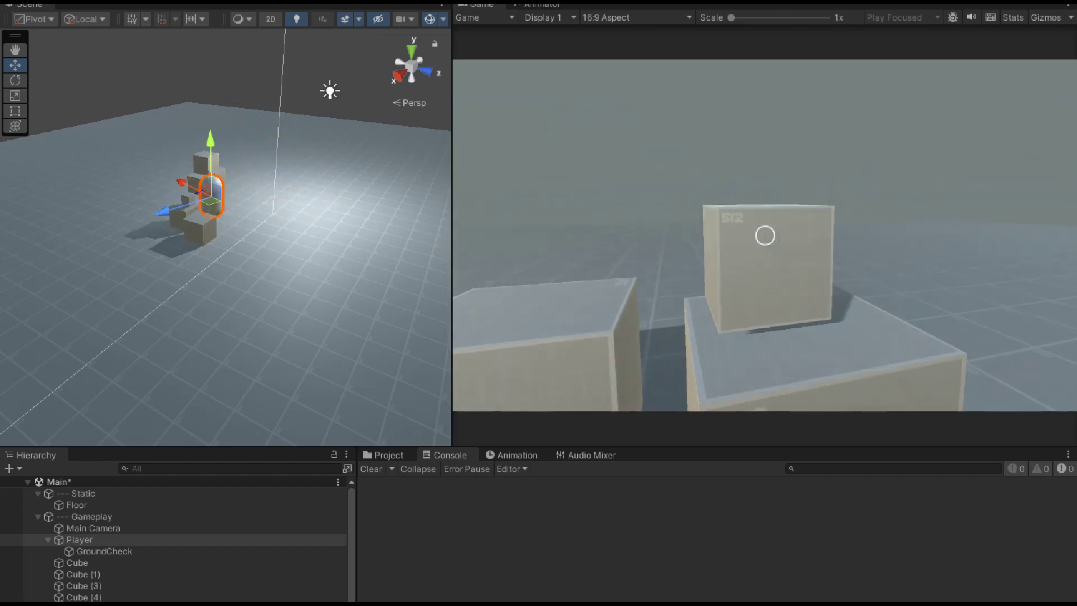
key("s")
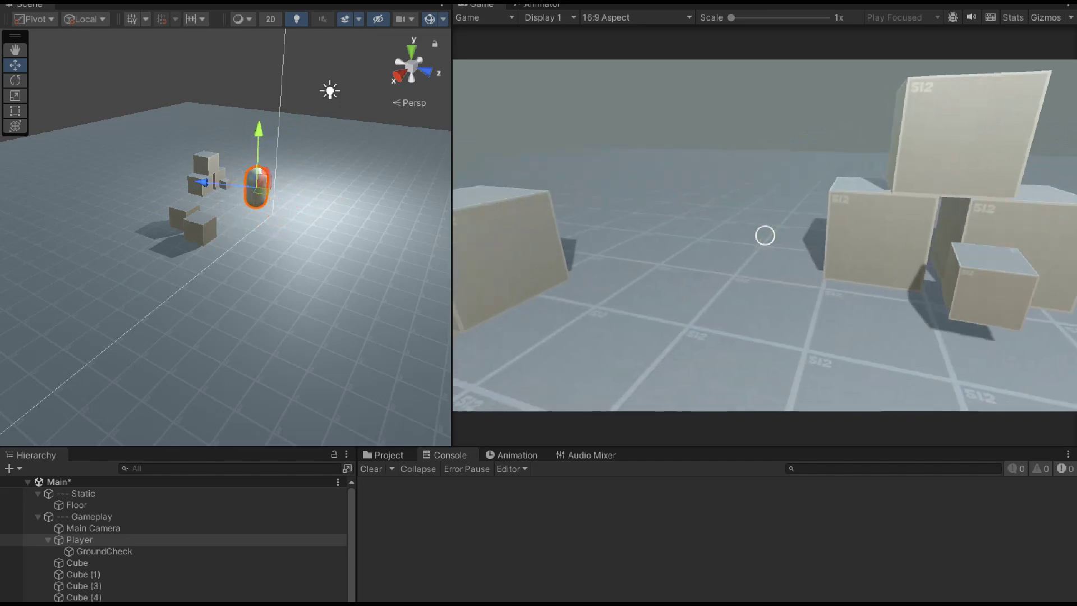
key("s")
key("w")
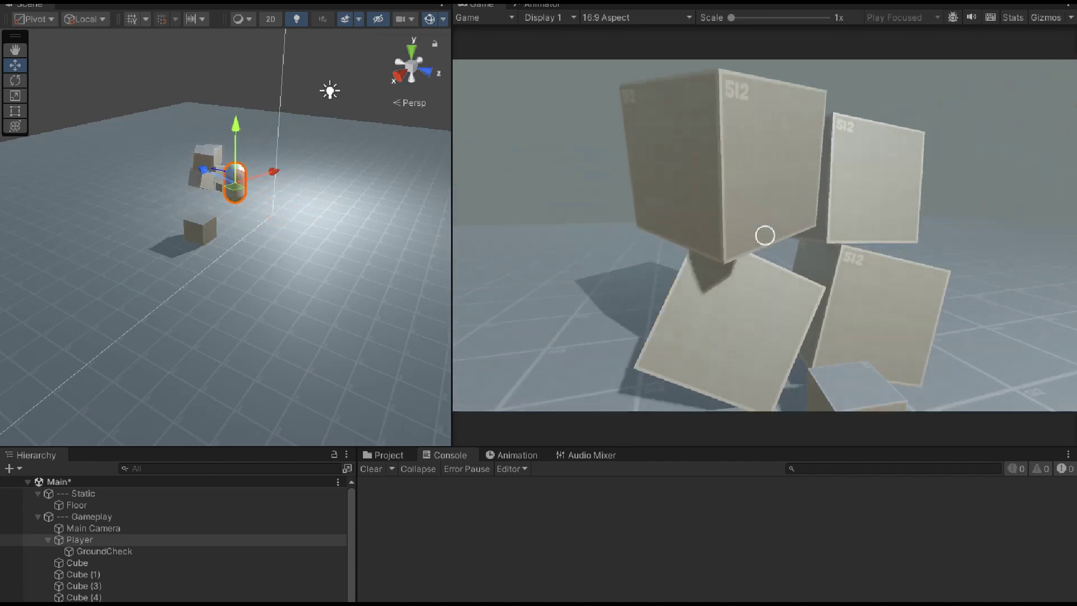
key("s")
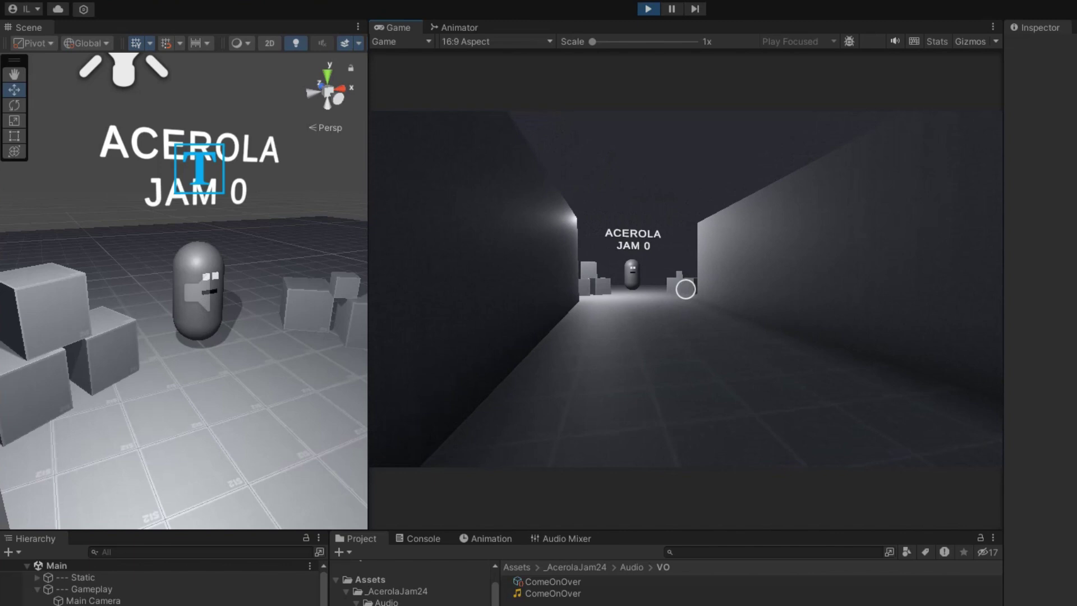
Walk down the dark corridor to the ACEROLA JAM 0 sign and capsule robot
key("w")
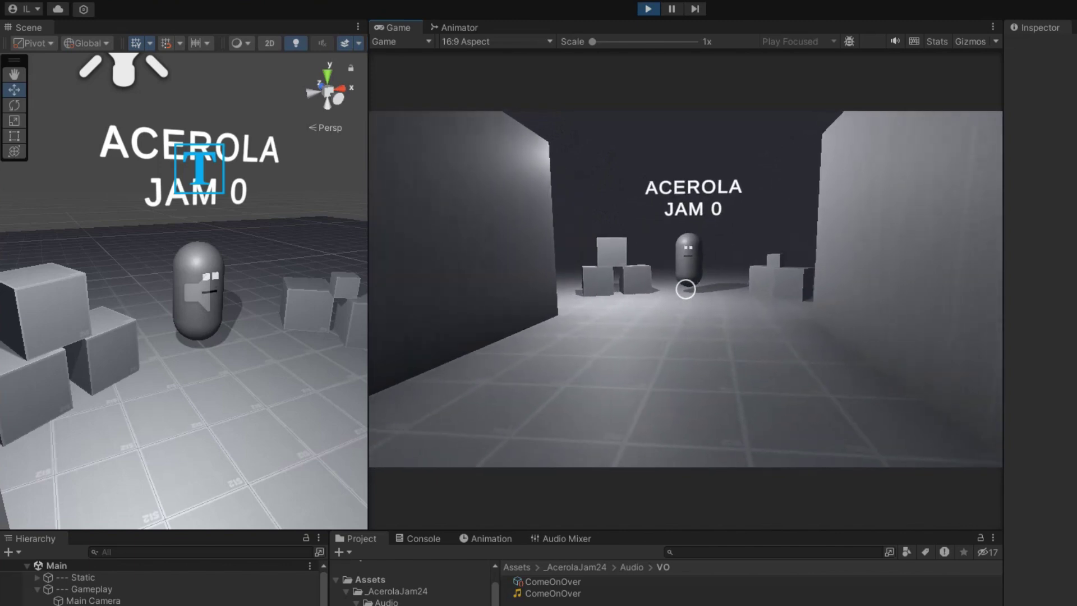
key("w")
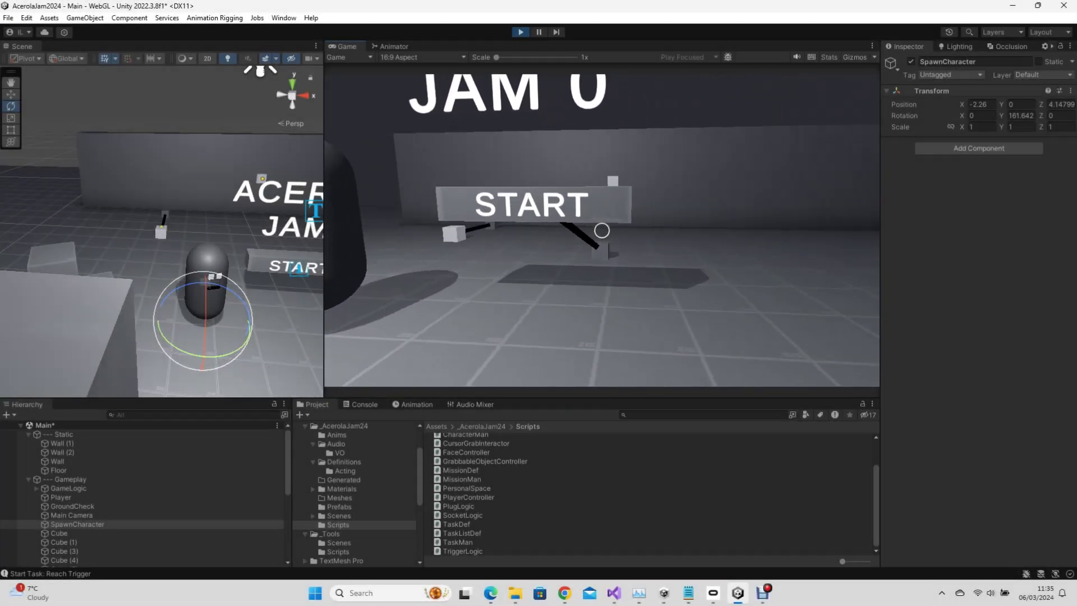
Walk past the robot to the START sign and knock it down
key("w")
key("s")
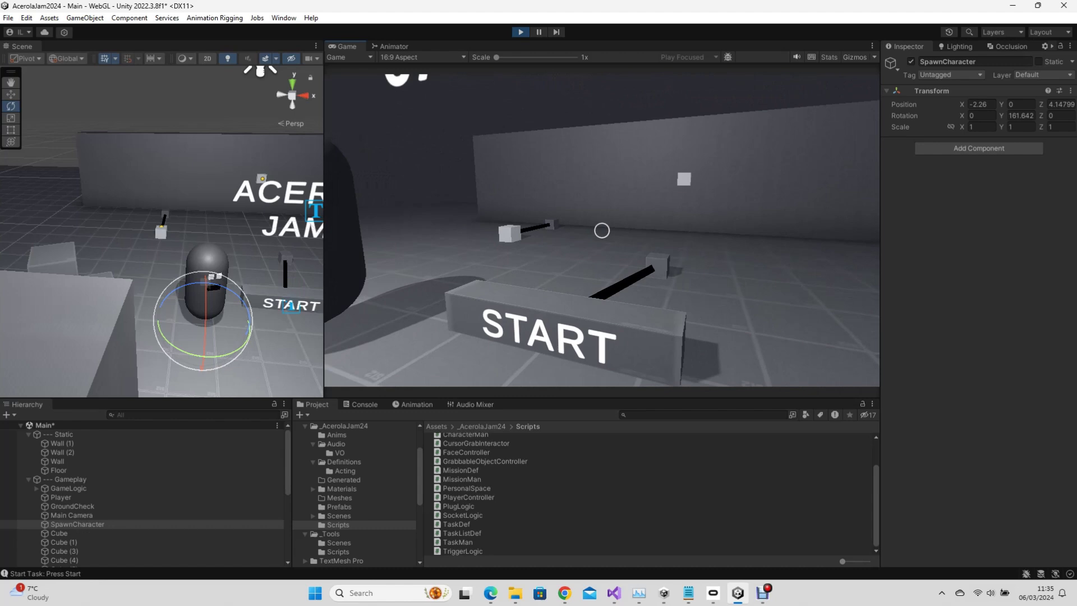
key("w")
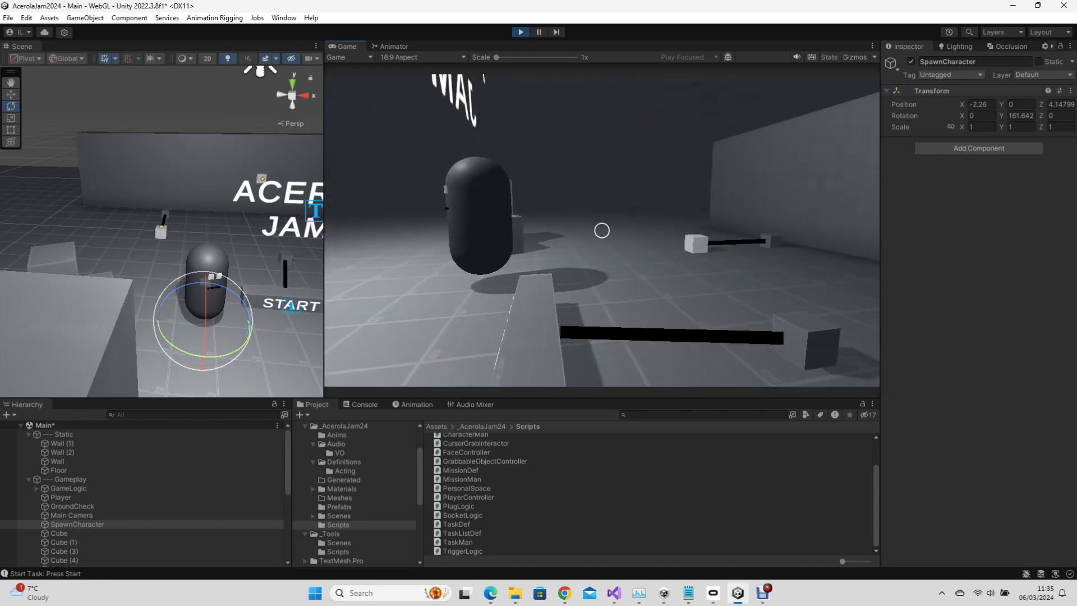
Carry the cabled plug cube past the robot and drop it on the floor
key("w")
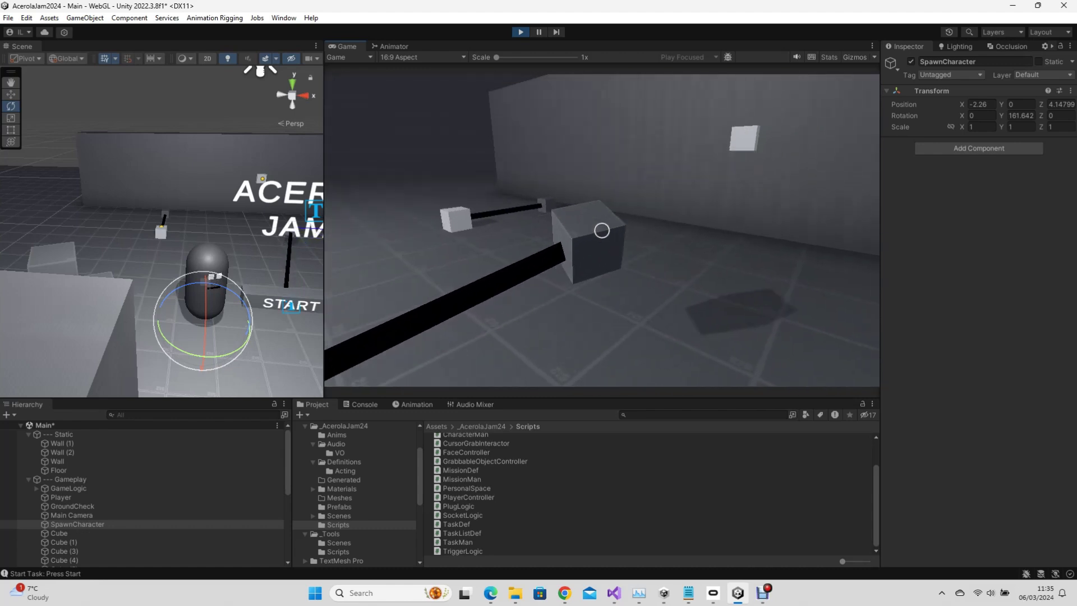
key("w")
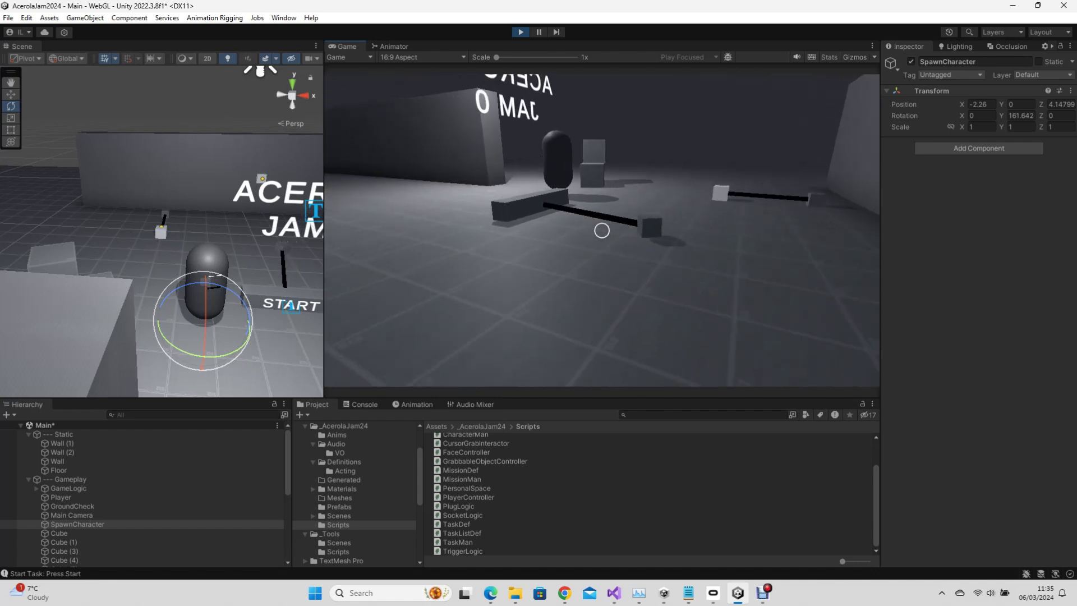
key("w")
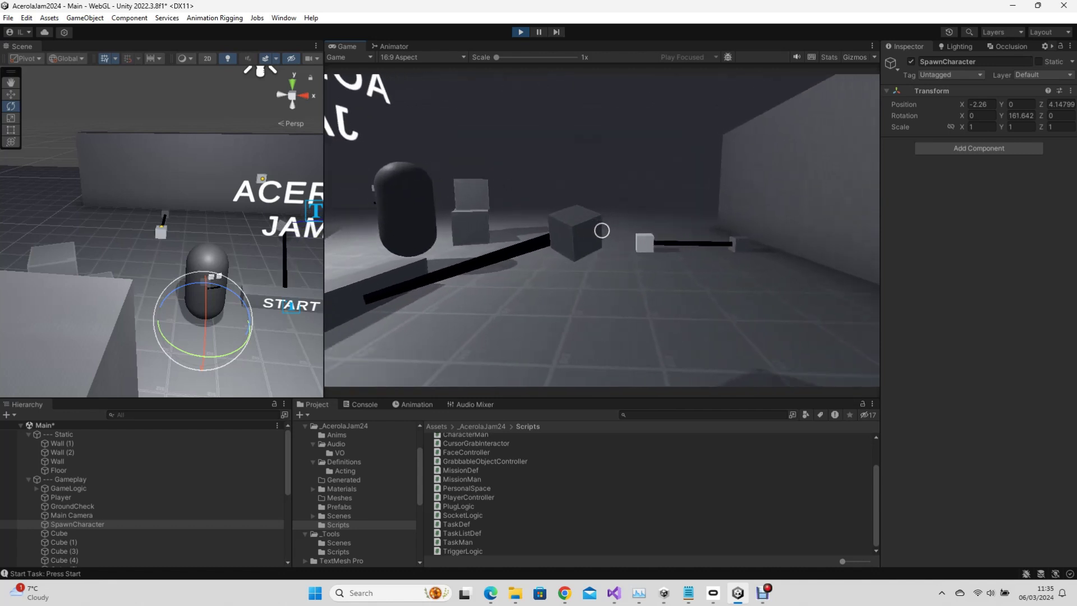
key("w")
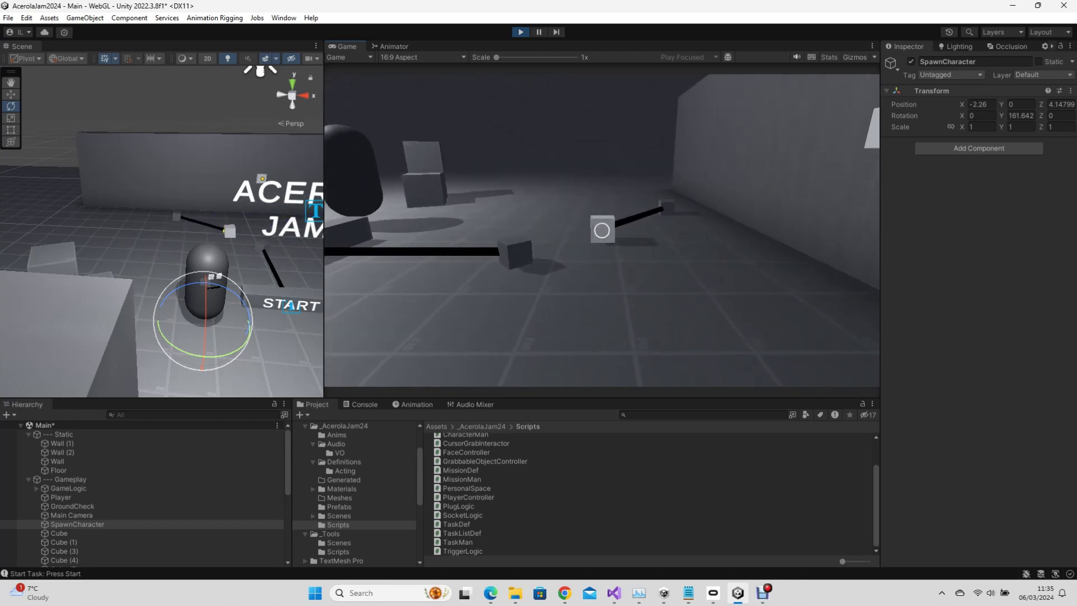
left_click(602, 230)
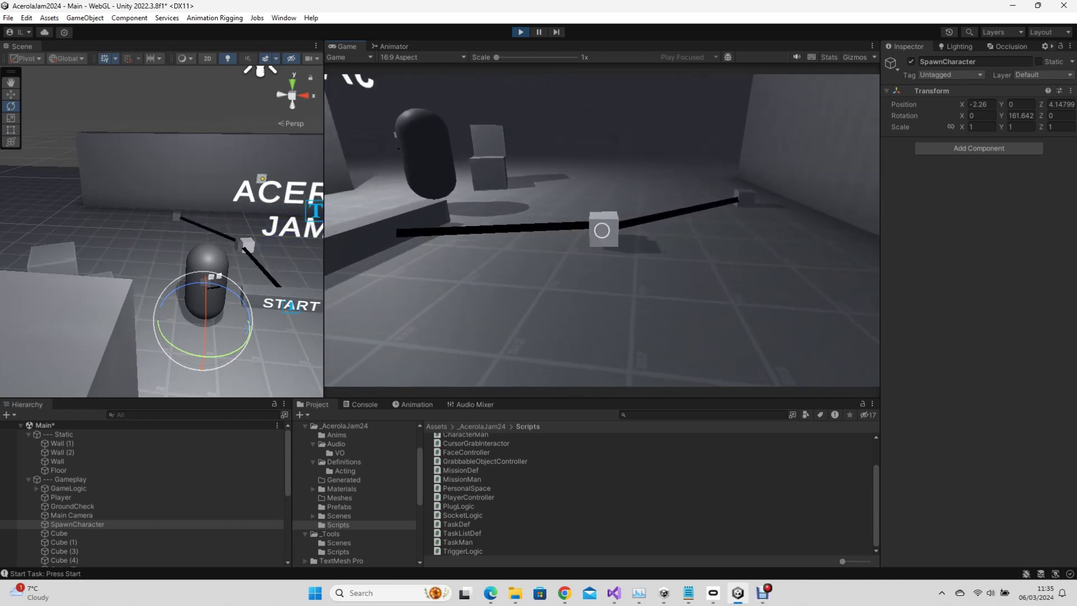
key("w")
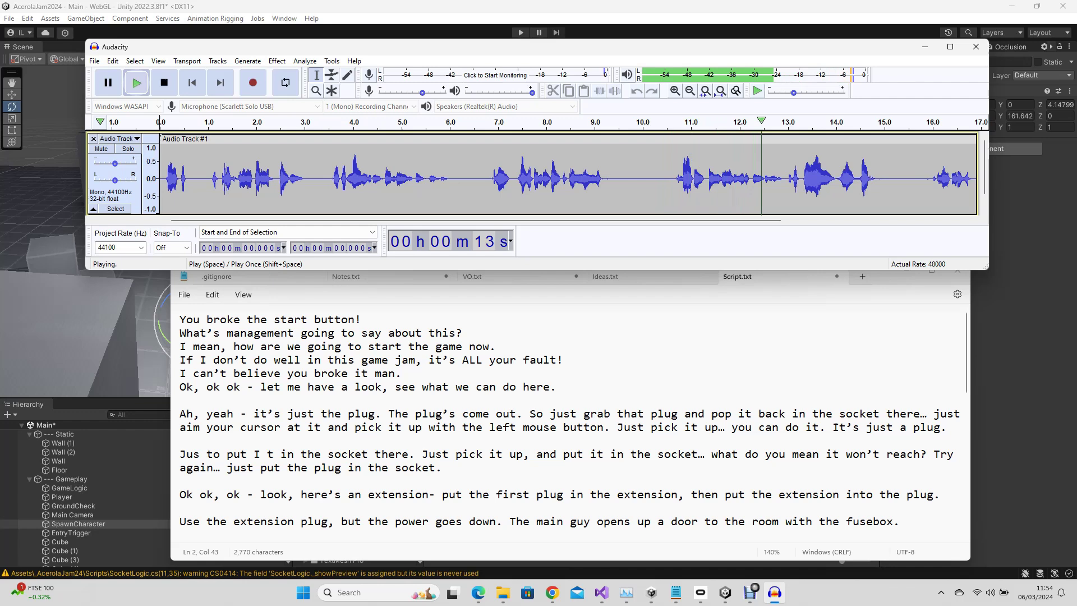
Restart playback of Audio Track #1 from the beginning to follow the script
key("space")
key("space")
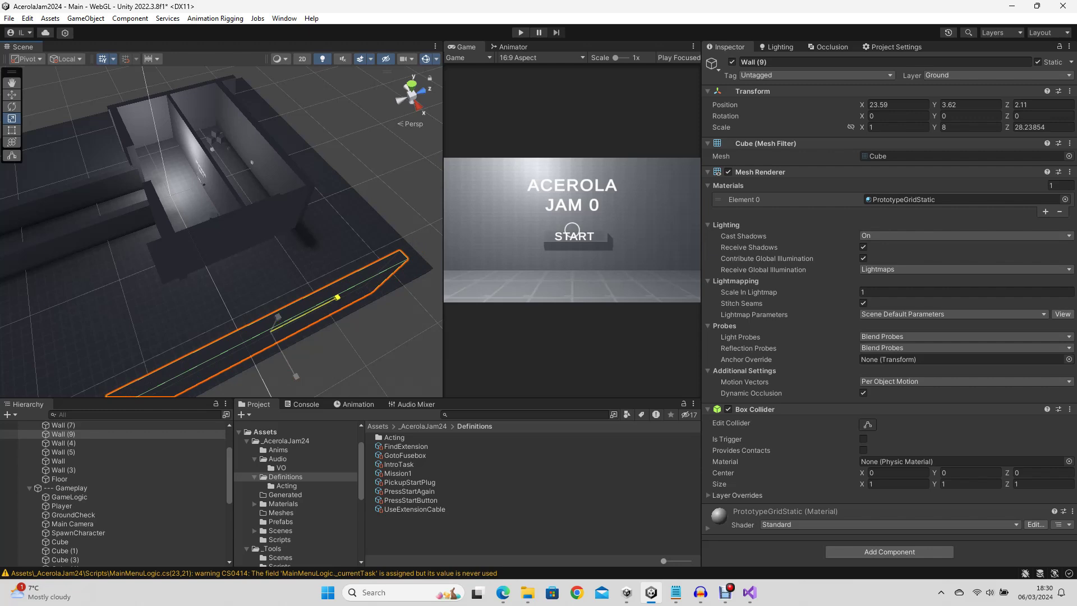
Duplicate Wall (9) into Wall (10), moved to X 17.98 and rotated 90° on Y
key("ctrl+d")
key("w")
left_click_drag(296, 375, 264, 325)
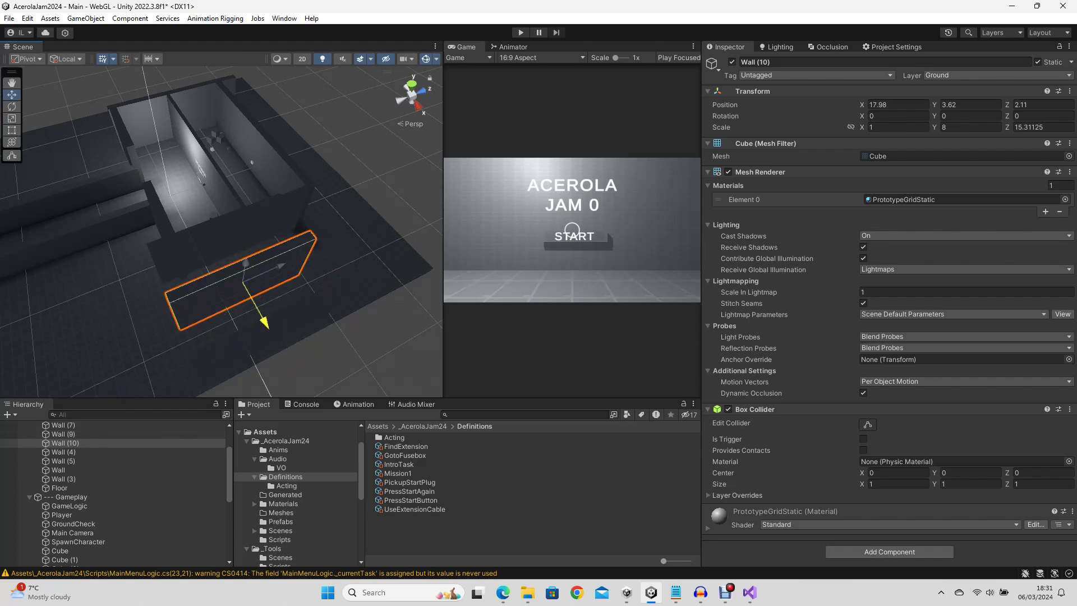
left_click(965, 116)
type("90")
key("Return")
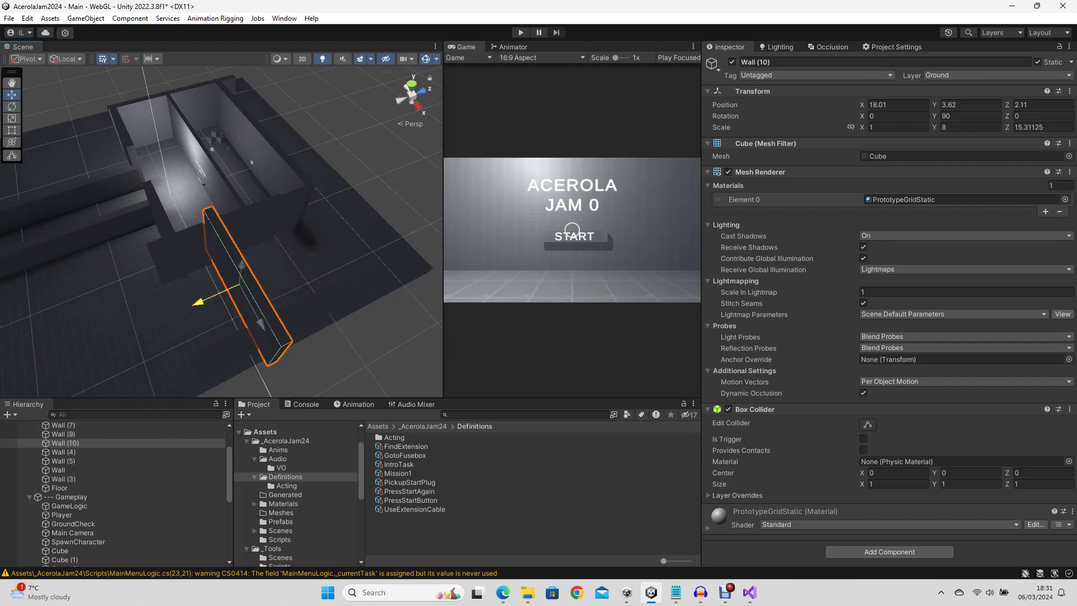
key("w")
Shorten Wall (9) to a Z scale of 22.93
left_click(263, 157)
key("e")
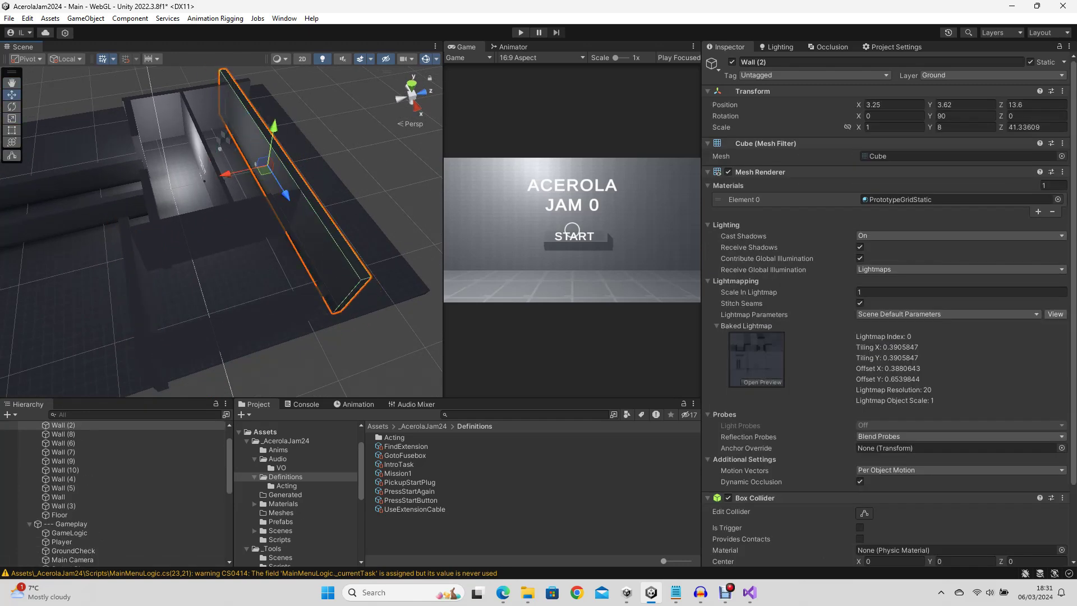
double_click(62, 461)
left_click_drag(282, 268, 269, 268)
right_click_drag(269, 268, 224, 235)
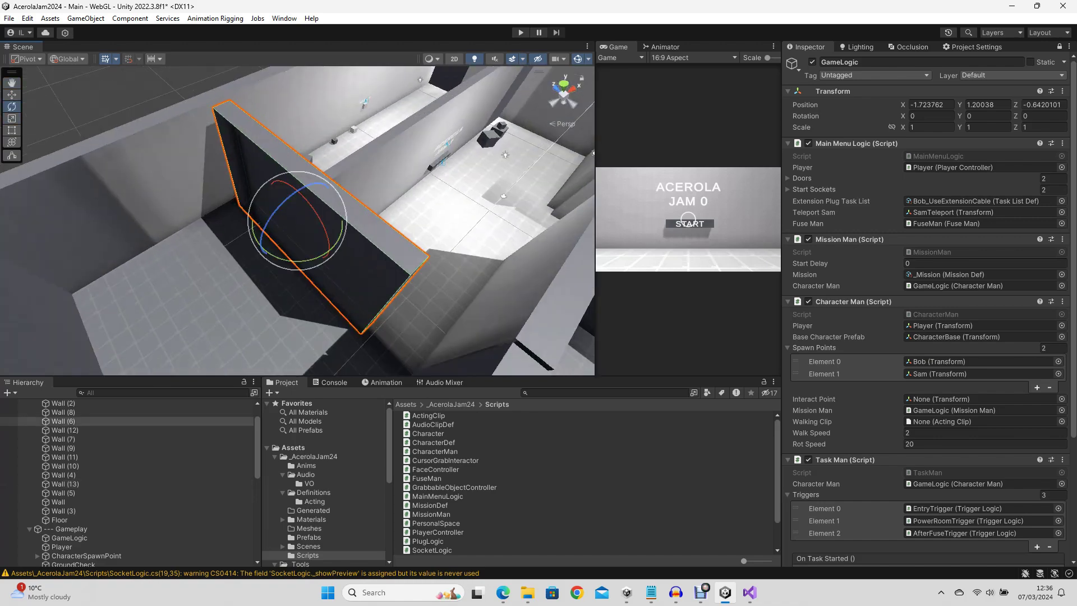
Select and frame Door2 (1) in the scene, ready to move it
scroll(129, 482, "down", 5)
double_click(65, 471)
key("w")
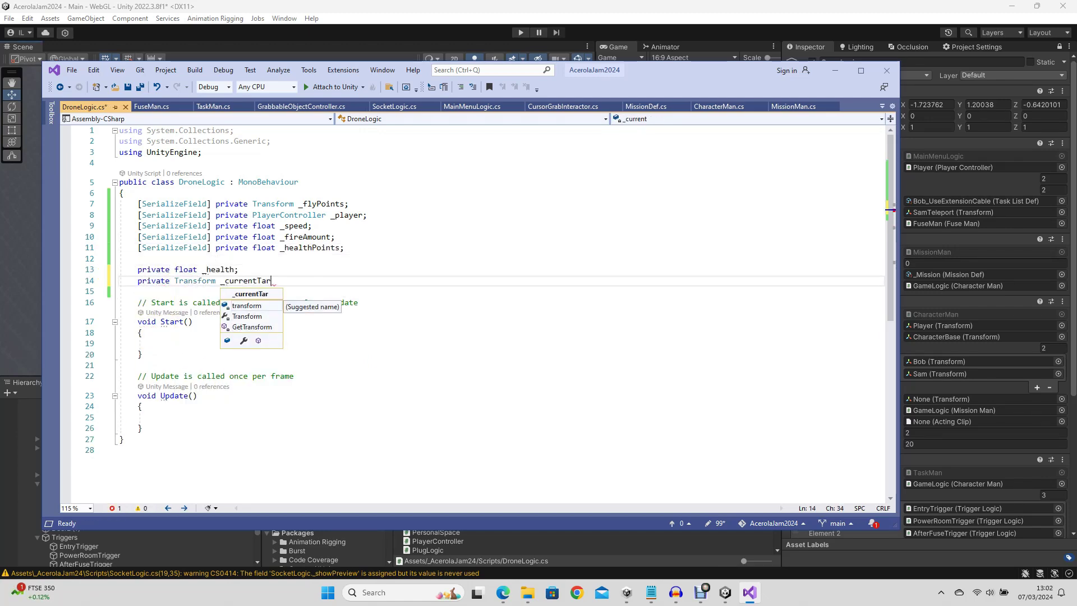
Add the _currentTarget property and private float fields to DroneLogic.cs
type("get;")
key("Return")
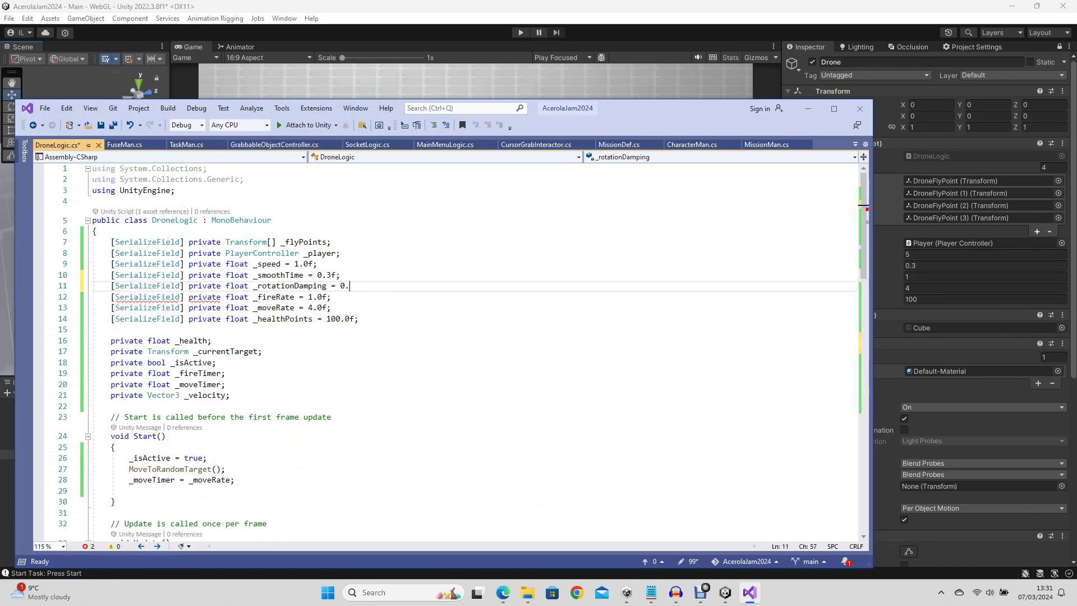
scroll(449, 347, "down", 12)
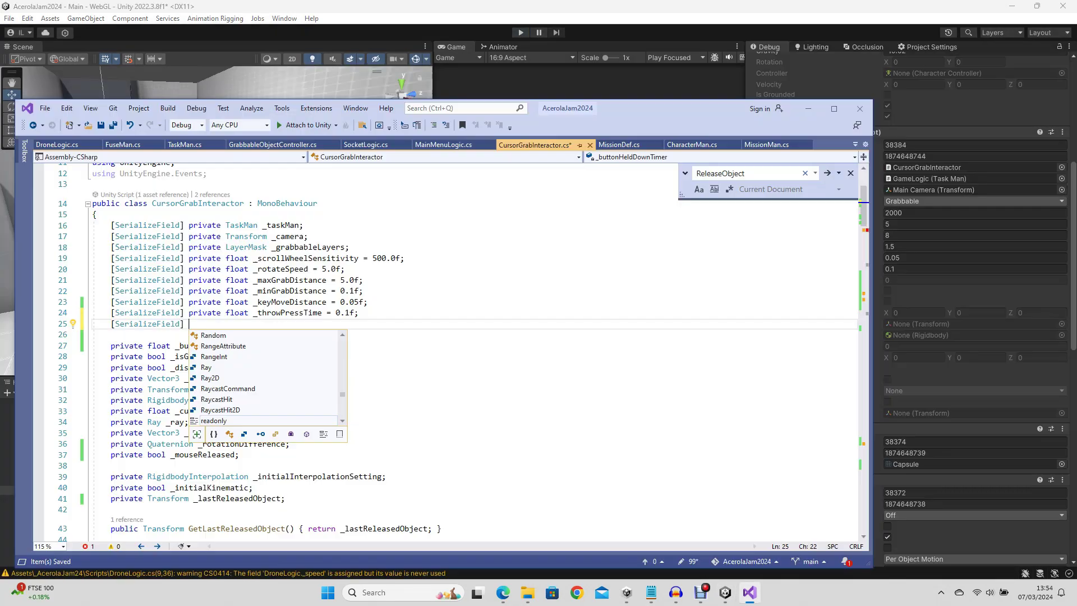
type("private float _thr")
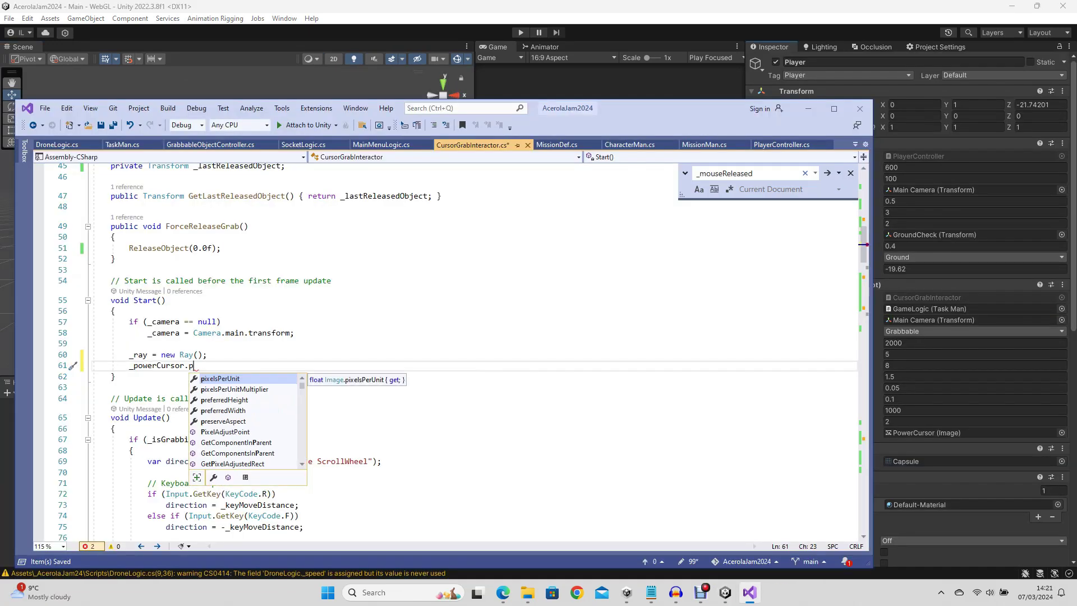
Paste a _powerCursor.fillAmount line into CursorGrabInteractor's held-button block
key("ctrl+c")
key("F3")
key("Down")
key("Down")
key("Down")
key("Down")
key("End")
key("Return")
key("ctrl+v")
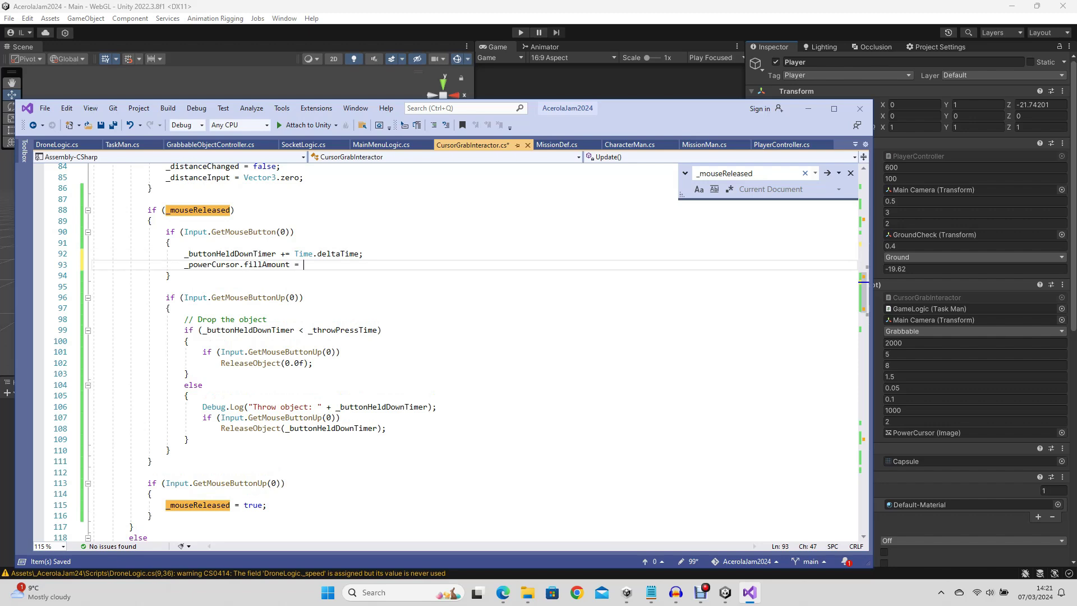
Throw the green cube at the red drone twice, dropping its health to 82
type("= _but")
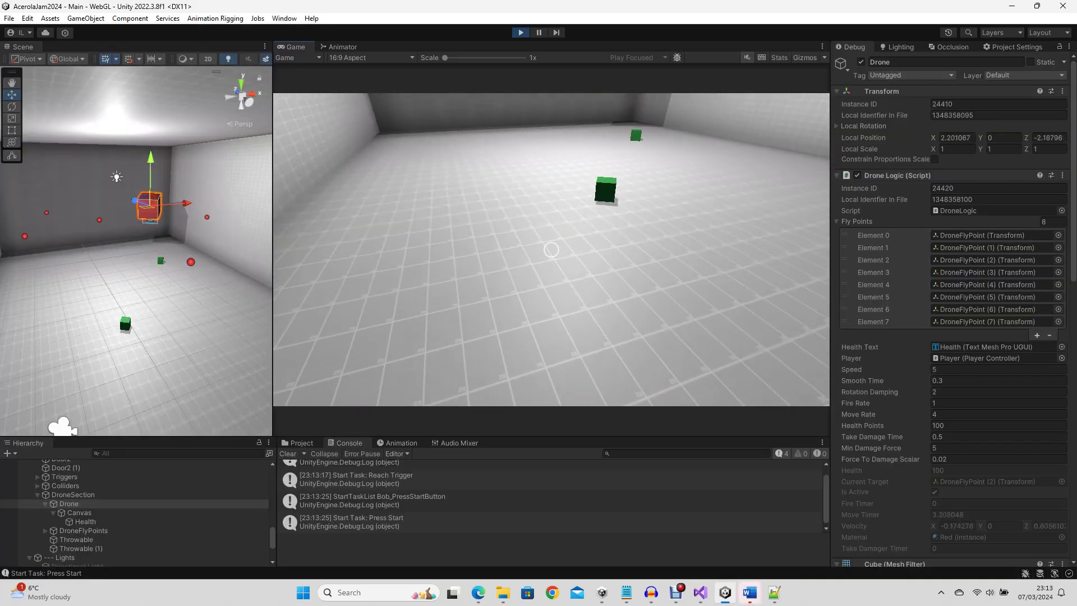
key("w")
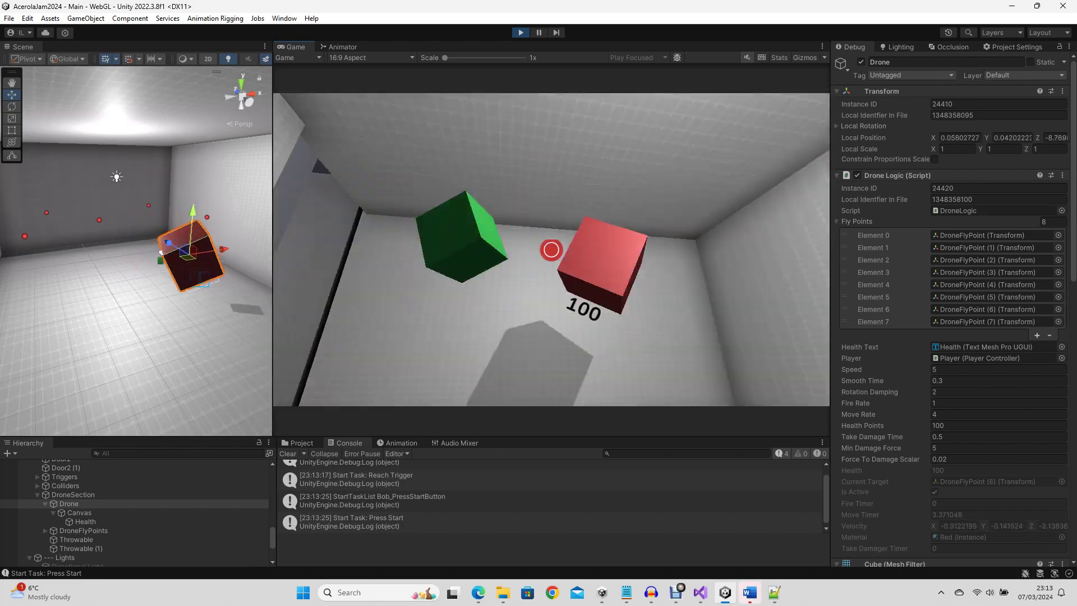
left_click(551, 249)
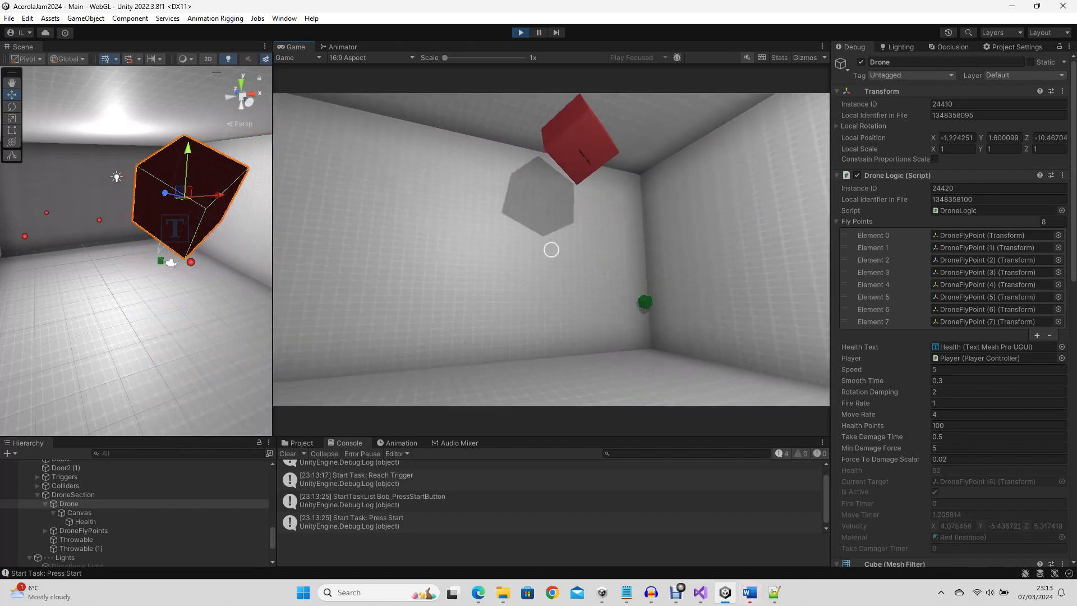
key("w")
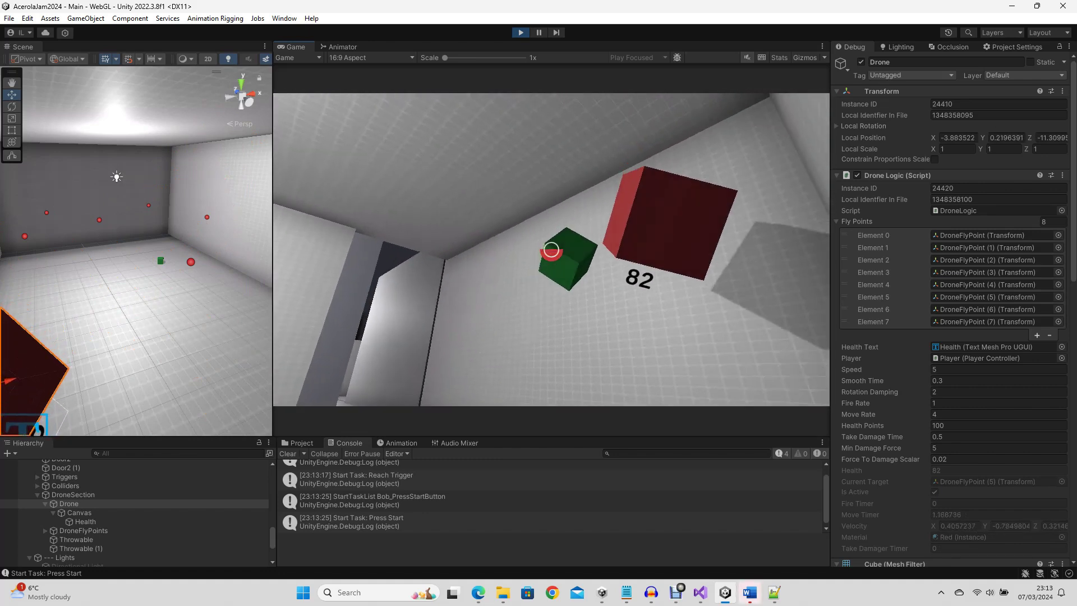
left_click(551, 250)
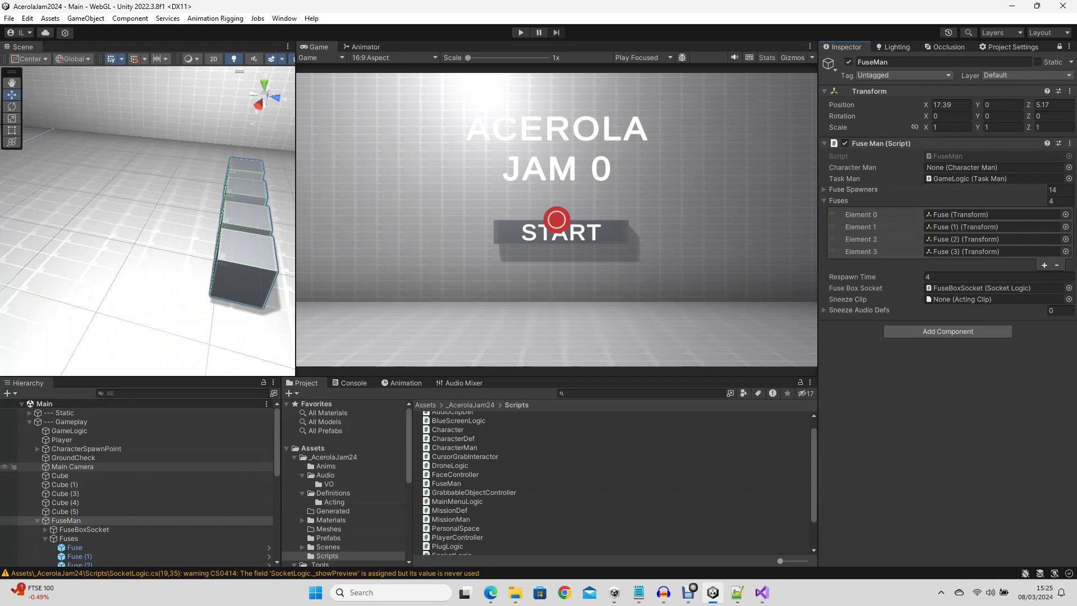
Fill Sneeze Audio Defs with Sneeze1–6 from Audio/VO and restart Play to test sneezing
left_click(824, 497)
left_click(329, 484)
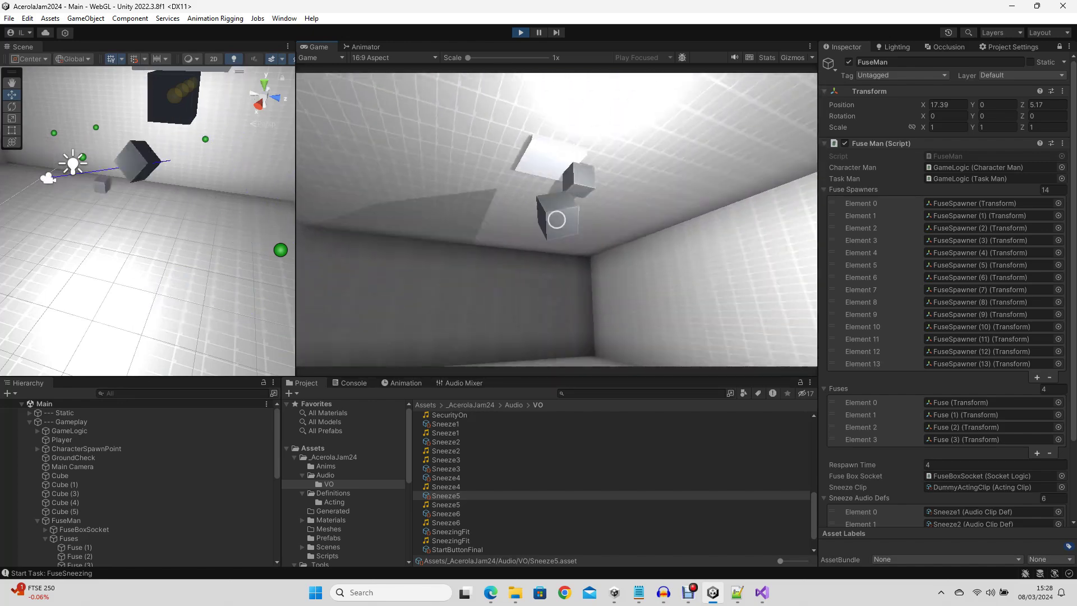
key("ctrl+p")
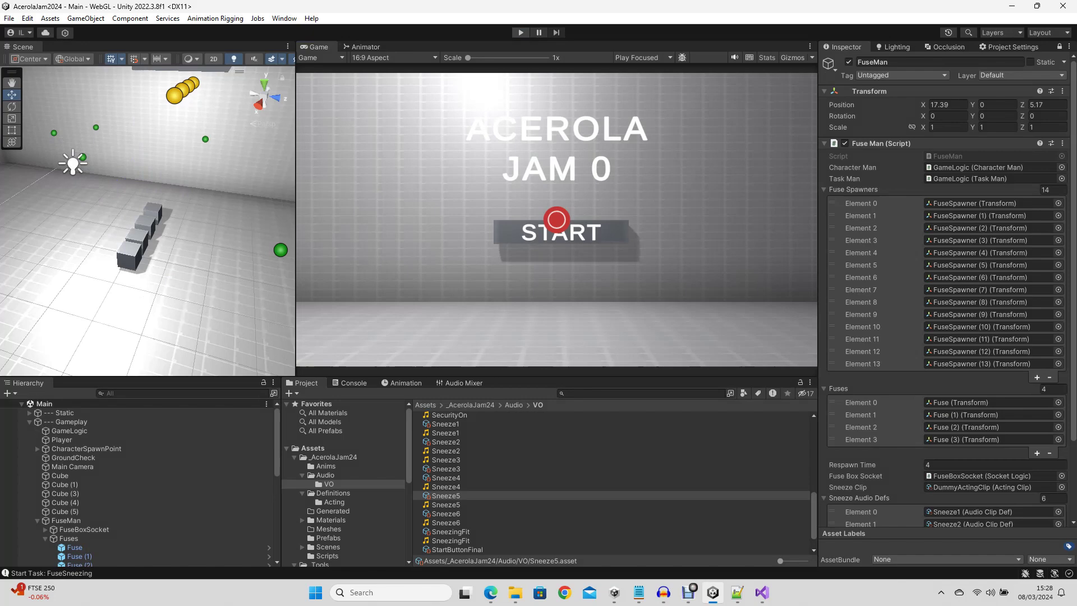
key("ctrl+p")
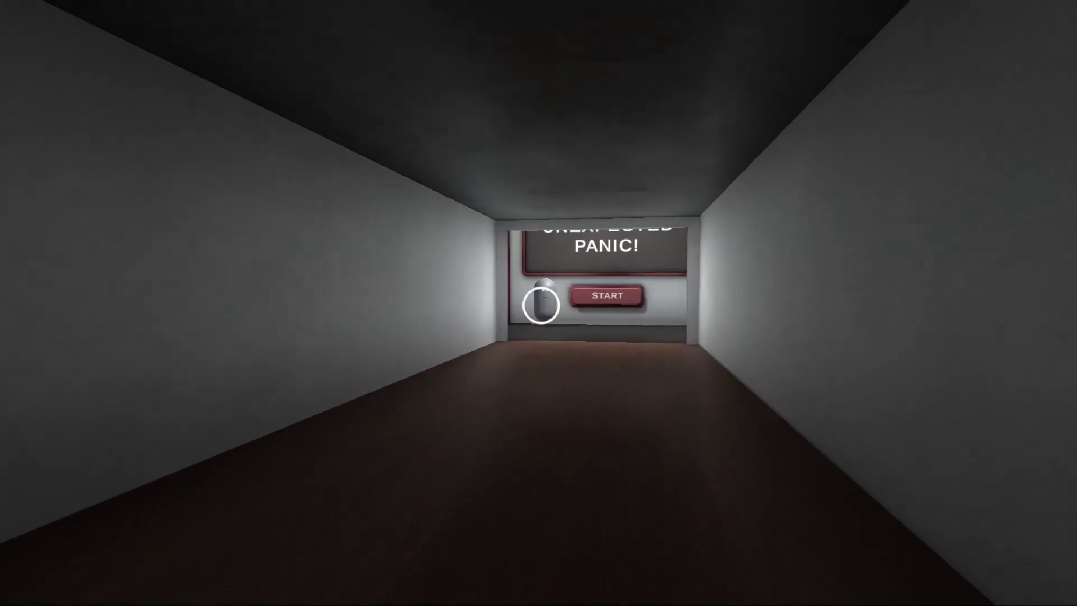
Walk down the corridor to the title sign beside the capsule robot
key("w")
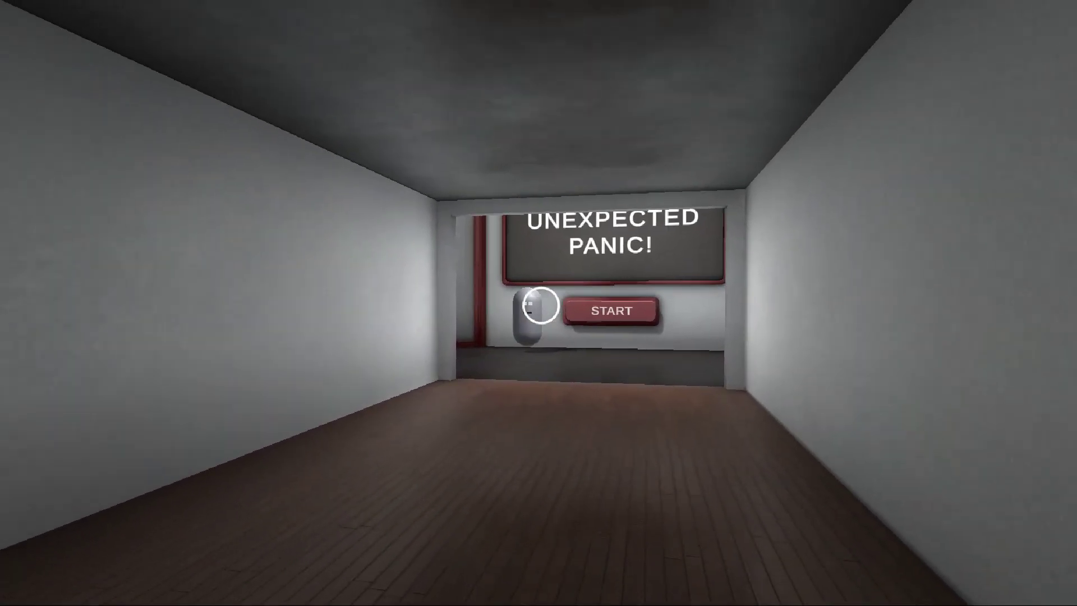
key("w")
key("w")
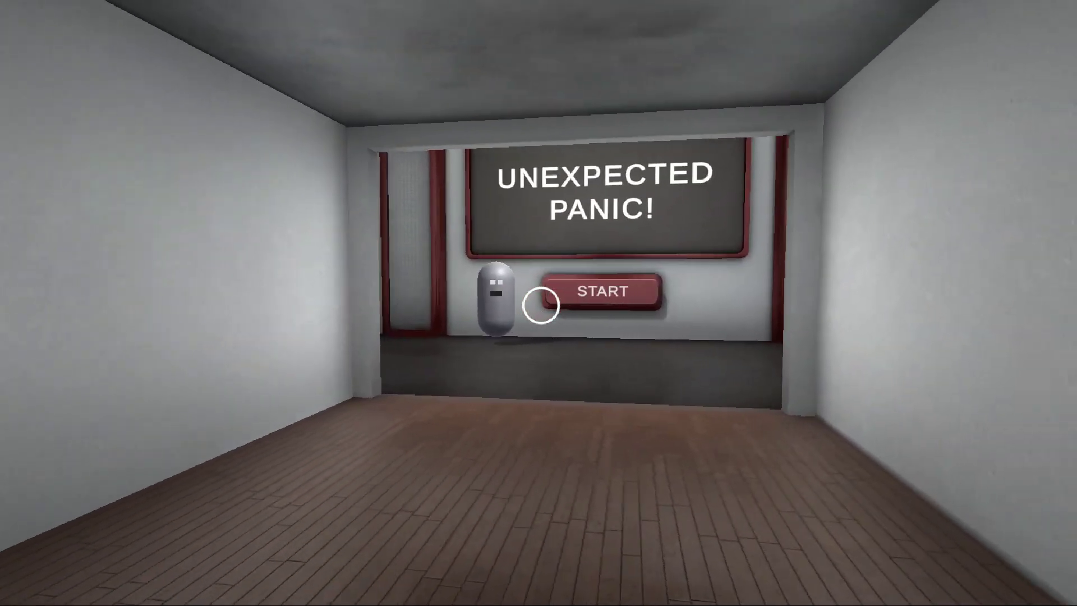
key("d")
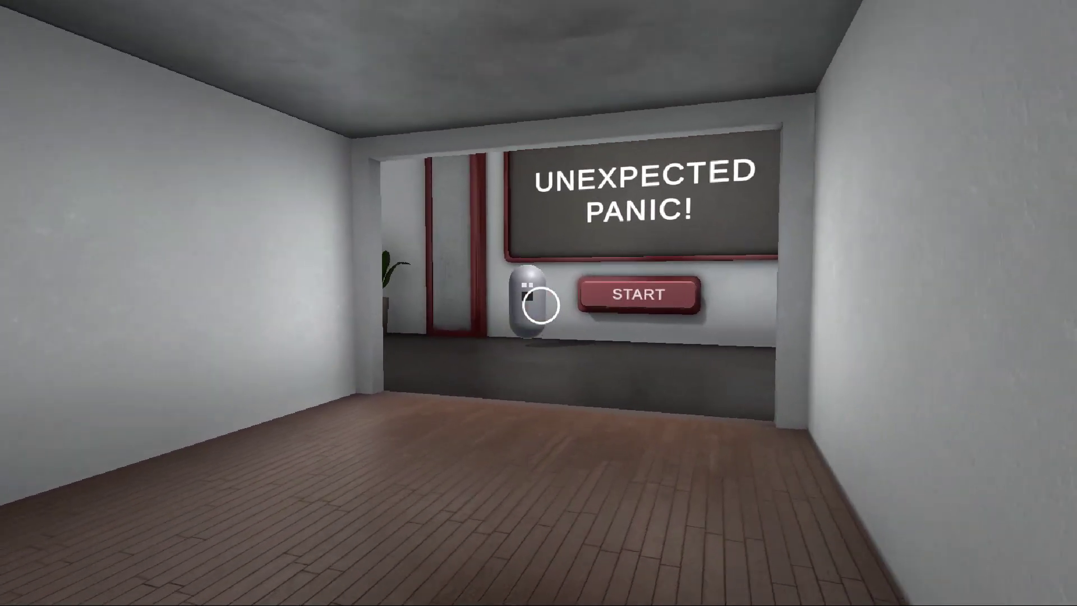
key("w")
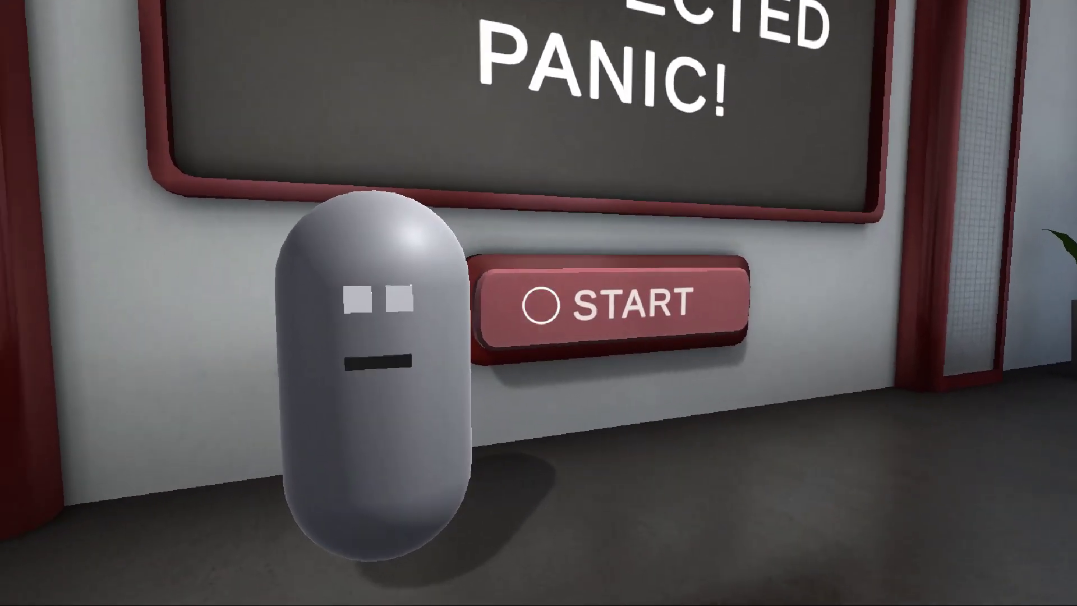
key("s")
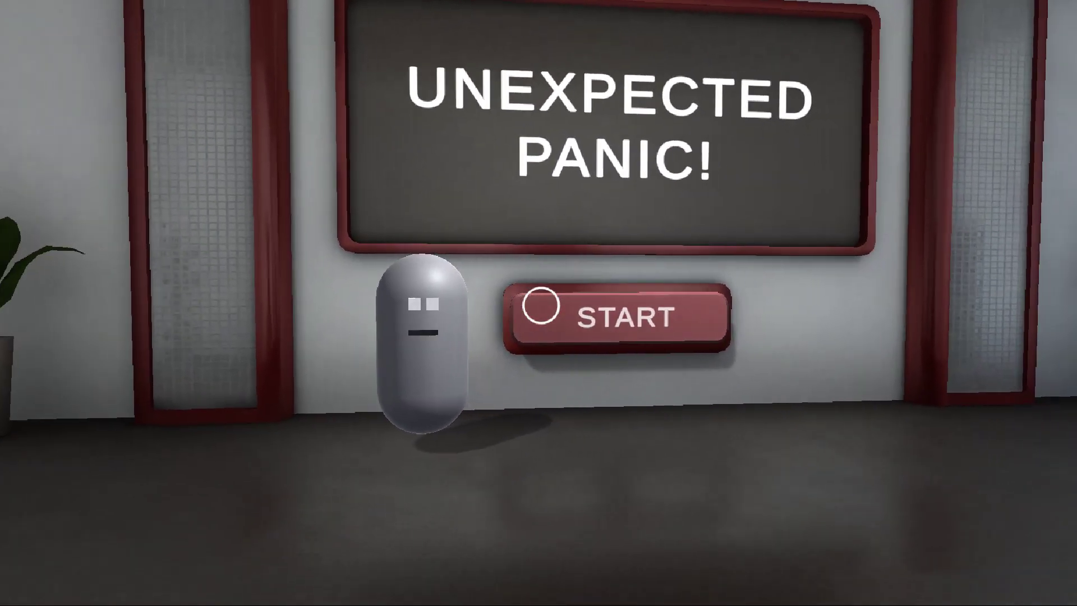
Circle the sign, line up at the START button and press it to begin
key("w")
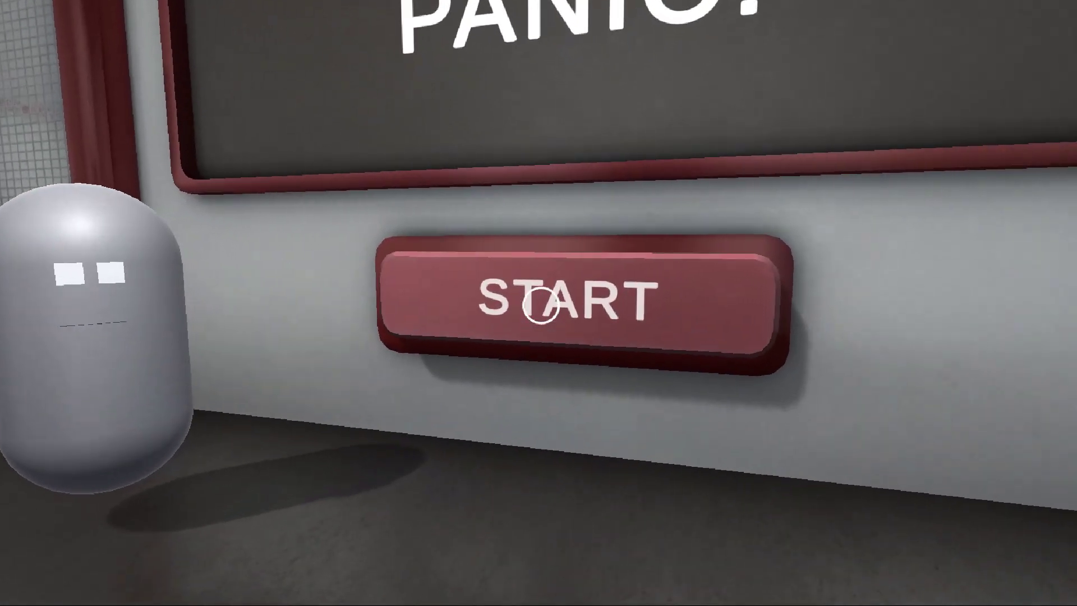
key("s")
key("w")
key("s")
key("w")
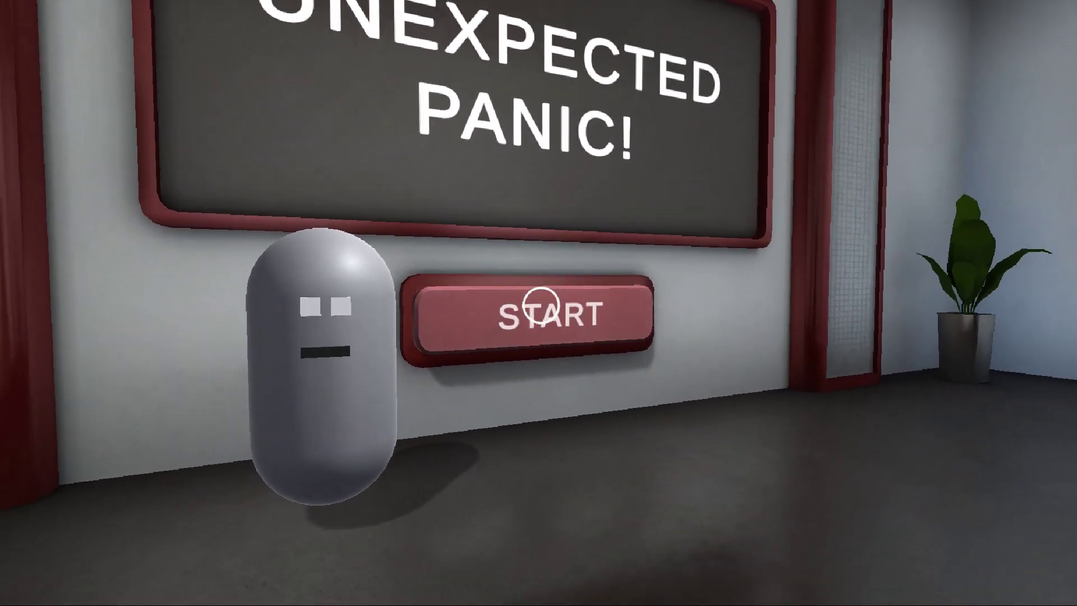
key("s")
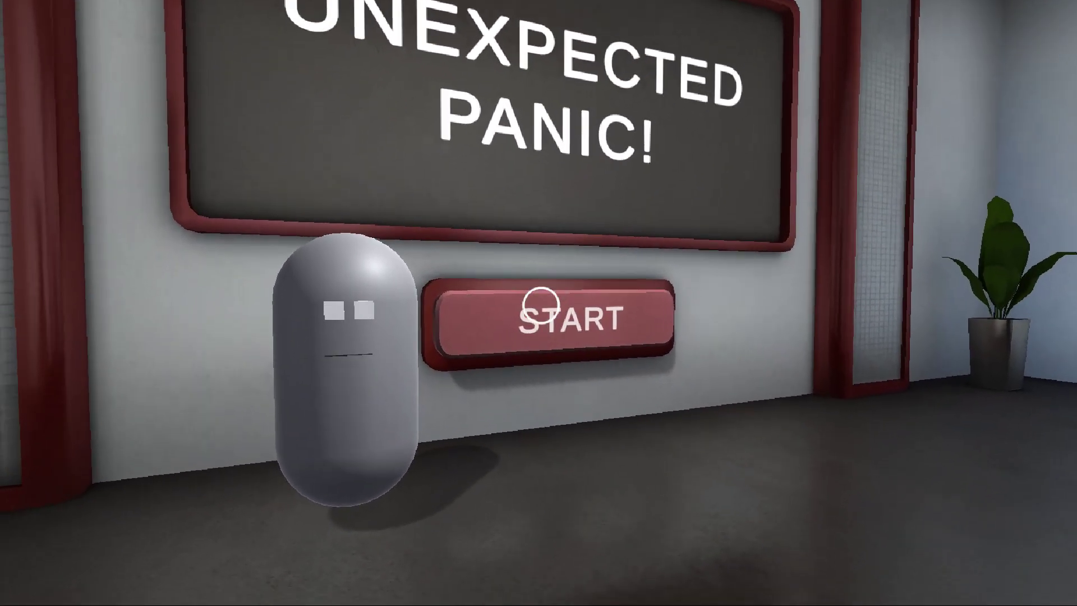
left_click(539, 308)
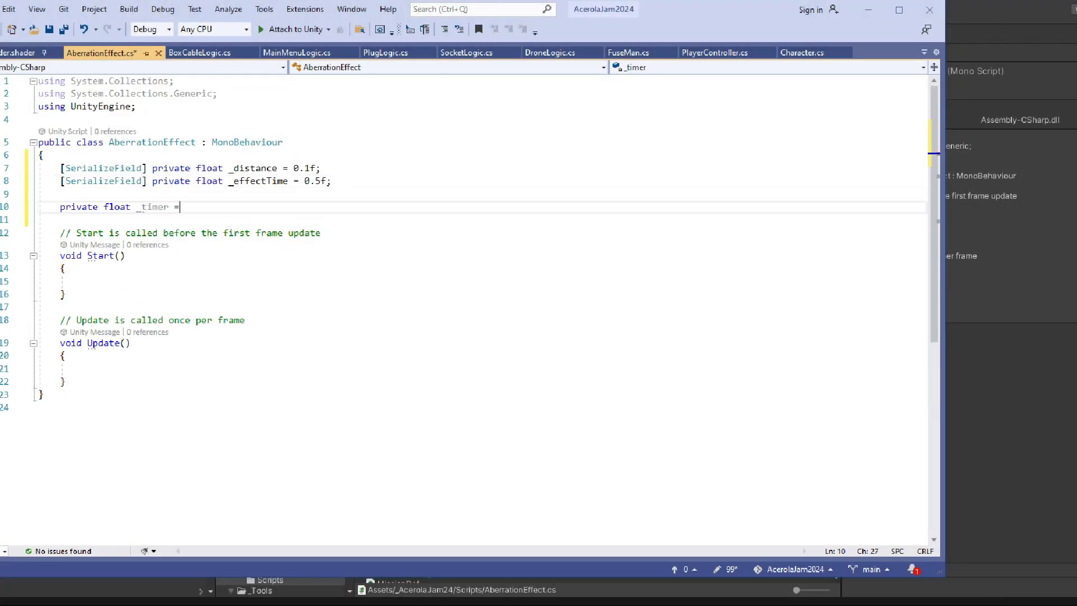
Add an if (_timer > 0.0f) block that decrements _timer and starts a Graphics.DrawMesh call
type("> 0.0f)")
key("Return")
type("{")
key("Return")
type("_timer -= Time.deltaTime;")
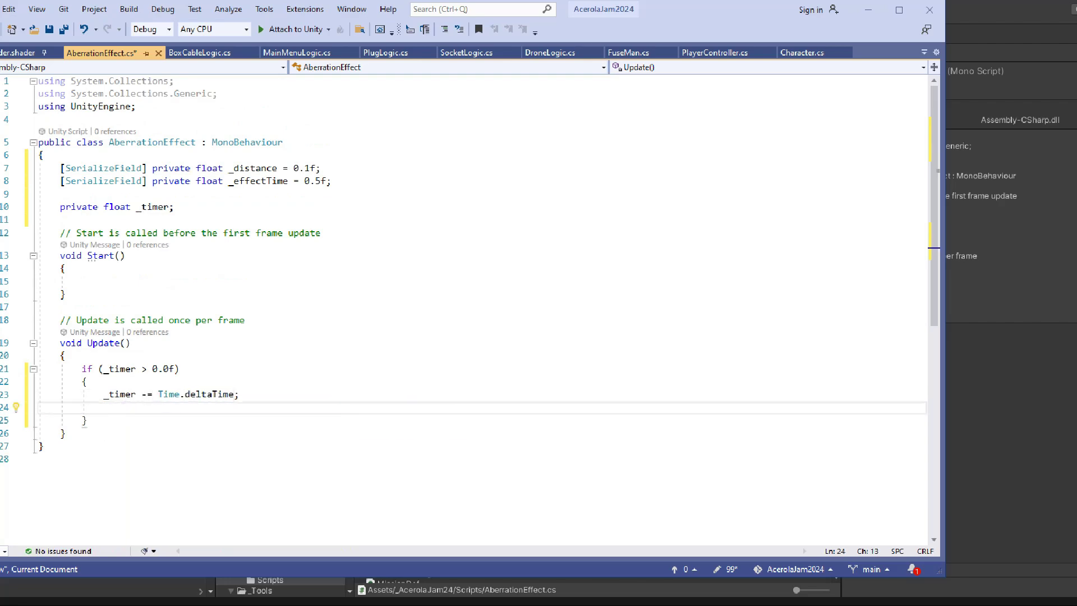
scroll(465, 308, "down", 1)
type("Graphics.DrawMesh(")
key("Return")
type("private Mesh _mesh;")
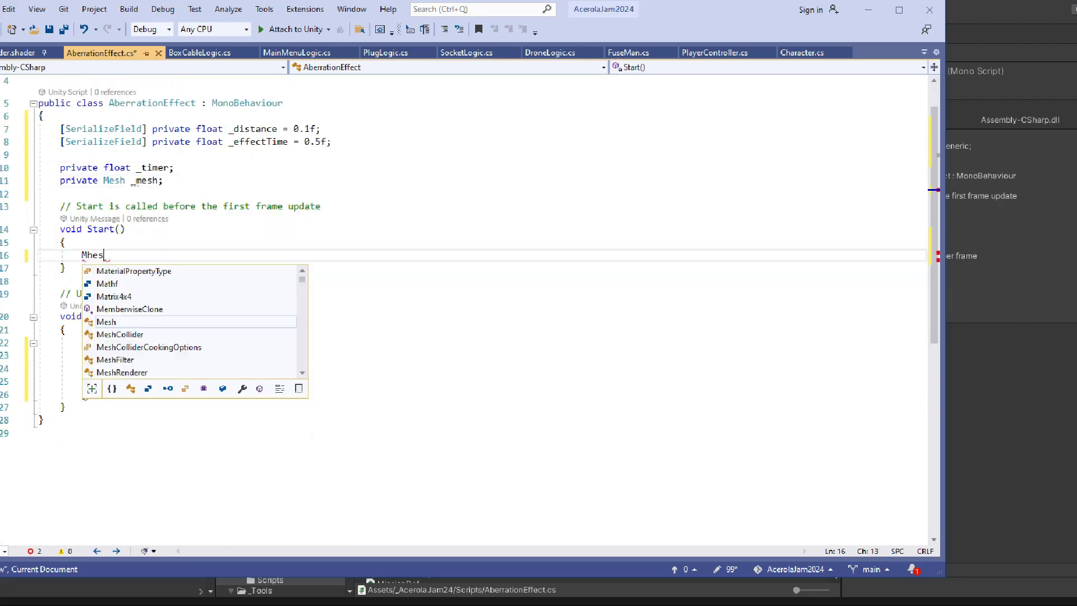
Declare a [SerializeField] private Material _material field and pass _mesh, transform and _material to DrawMesh
left_click(201, 381)
type("_mesh, transform,")
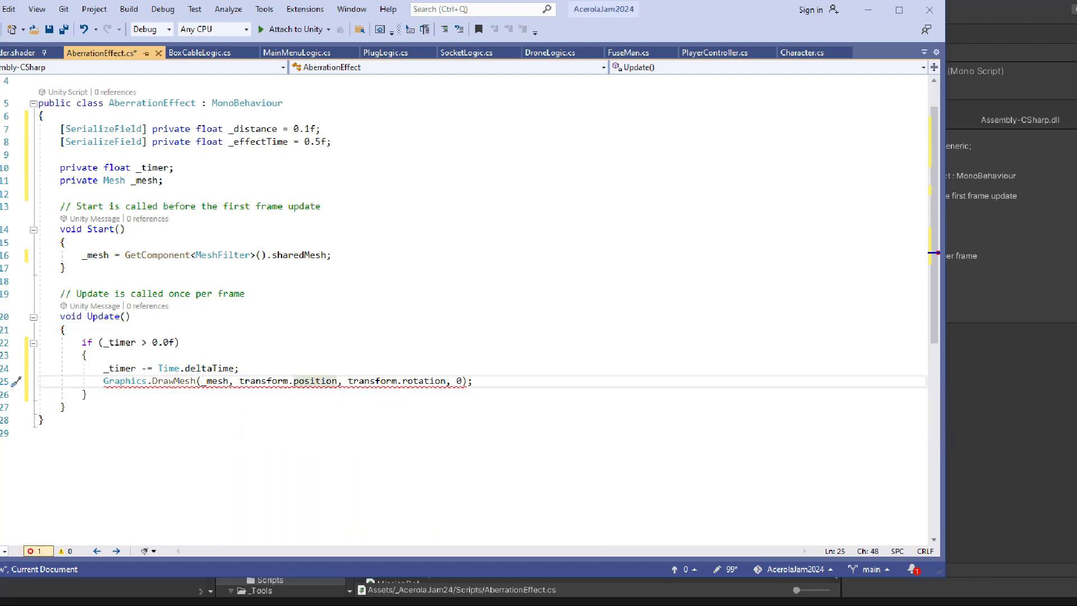
left_click(331, 141)
key("Return")
type("[SerializeField] private Material _material;")
left_click(457, 381)
type("_material,")
key("ctrl+Return")
key("ctrl+Return")
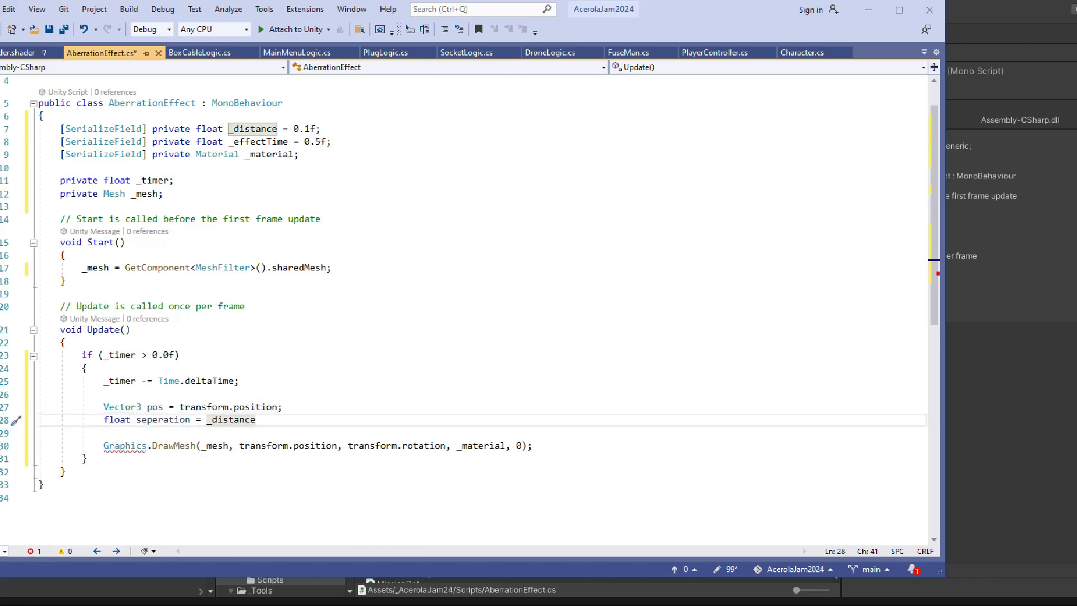
Offset pos.x and pos.z by seperation above the DrawMesh call
key("Down")
key("Return")
type("pos.x ")
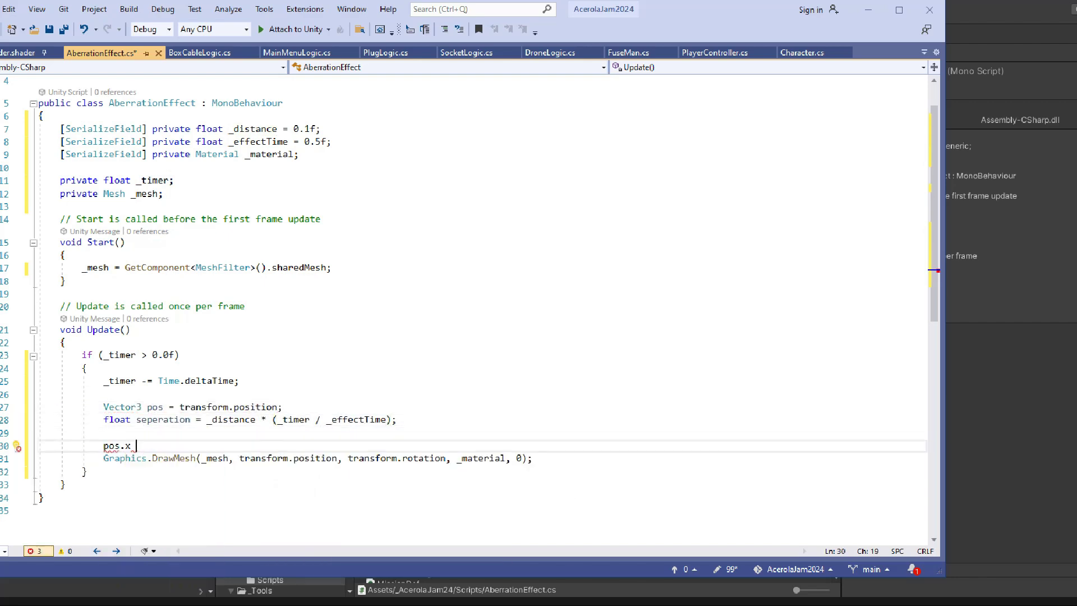
type("+= seperation;")
key("Return")
type("pos.z += seperation;")
scroll(466, 308, "down", 2)
double_click(111, 446)
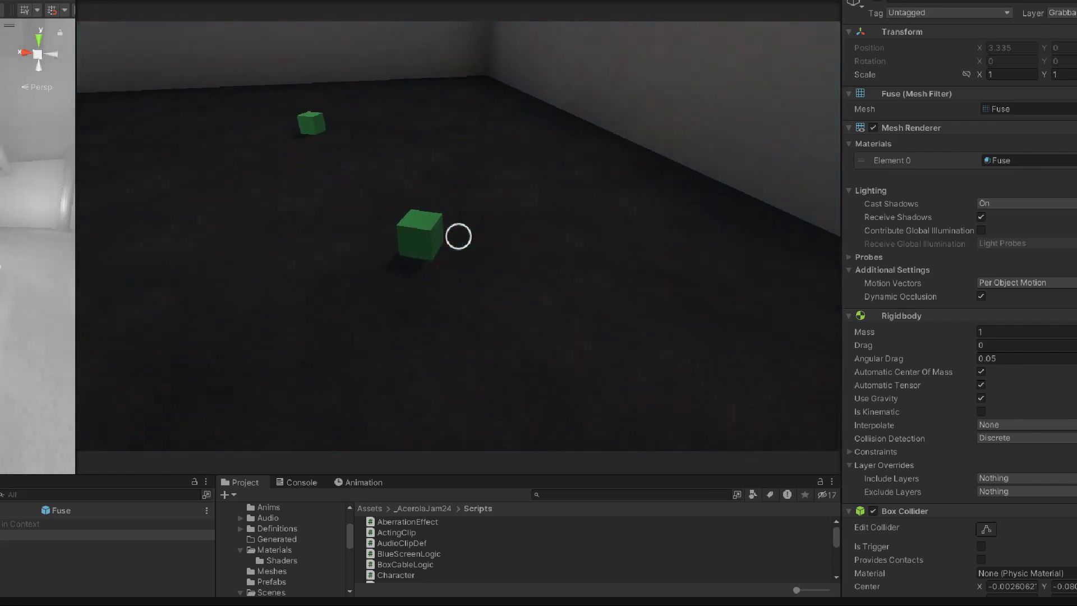
Place the green cube into the fuse box, then walk through the doorway and down the corridor
left_click(458, 236)
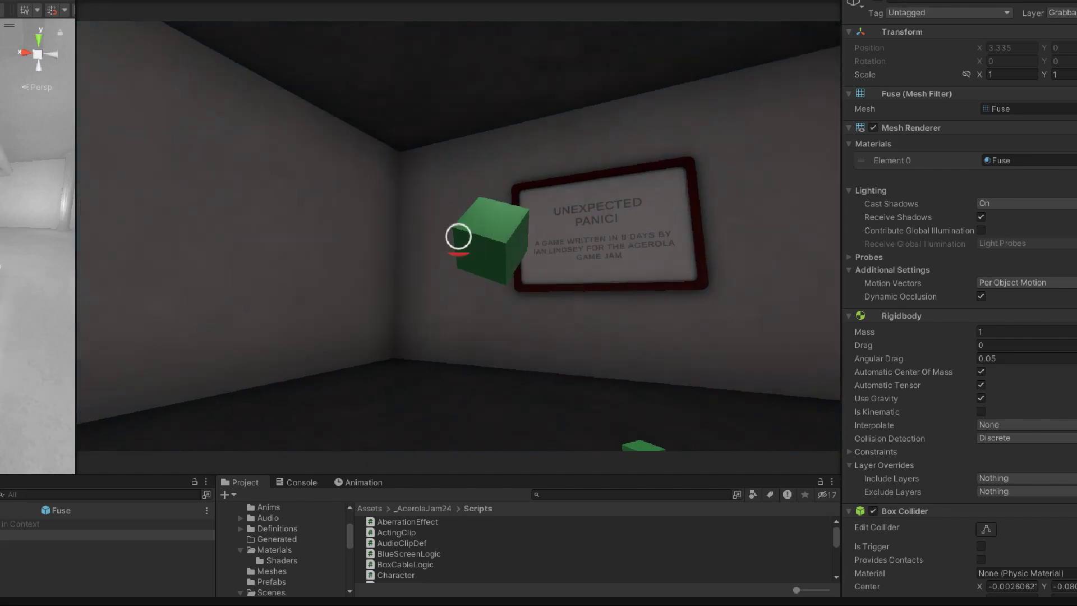
left_click(458, 236)
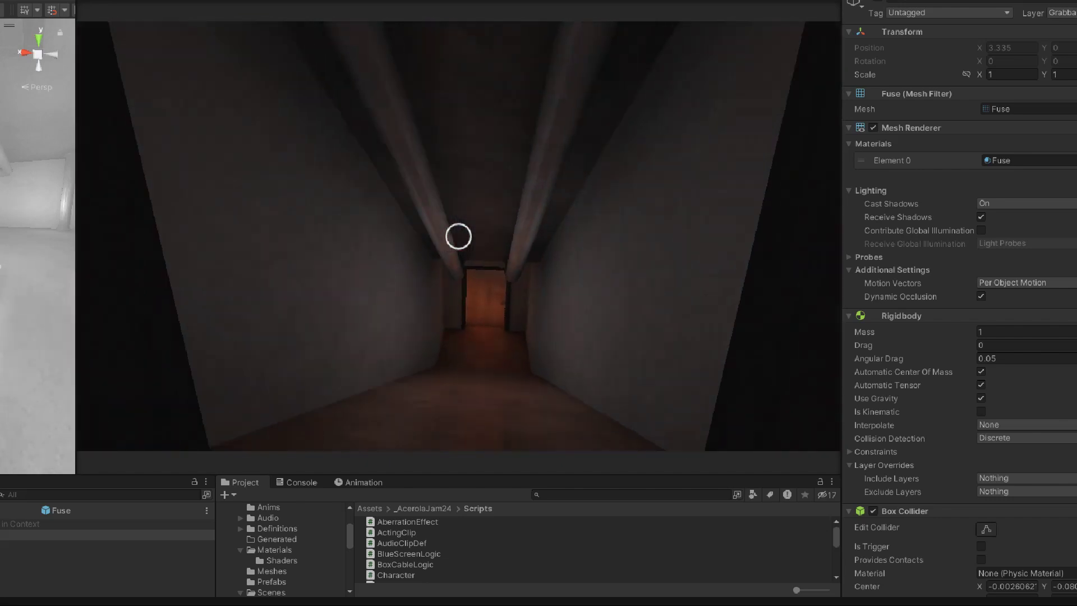
key("w")
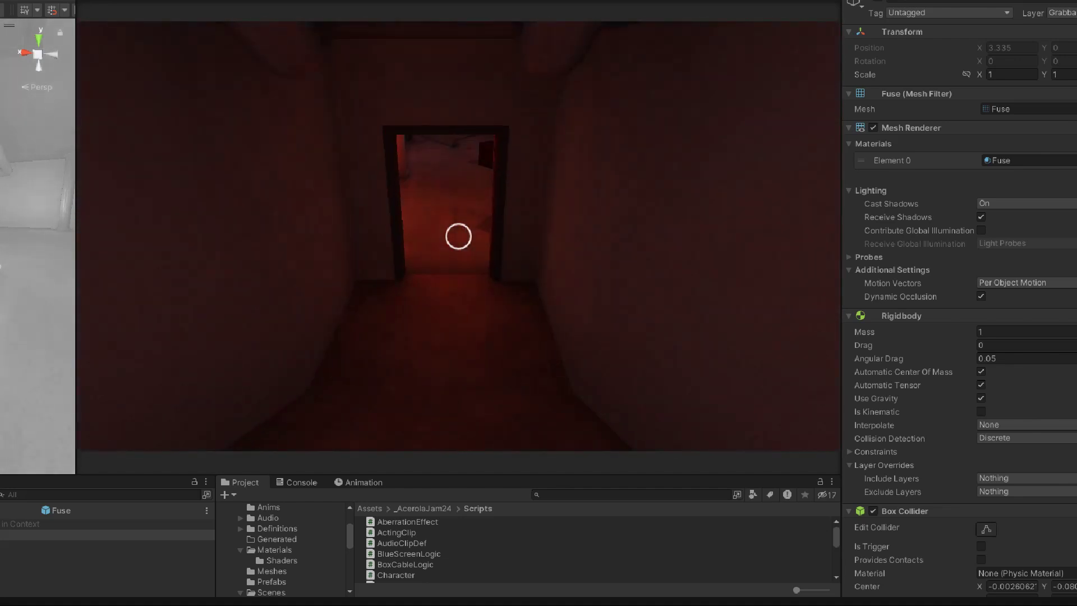
key("w")
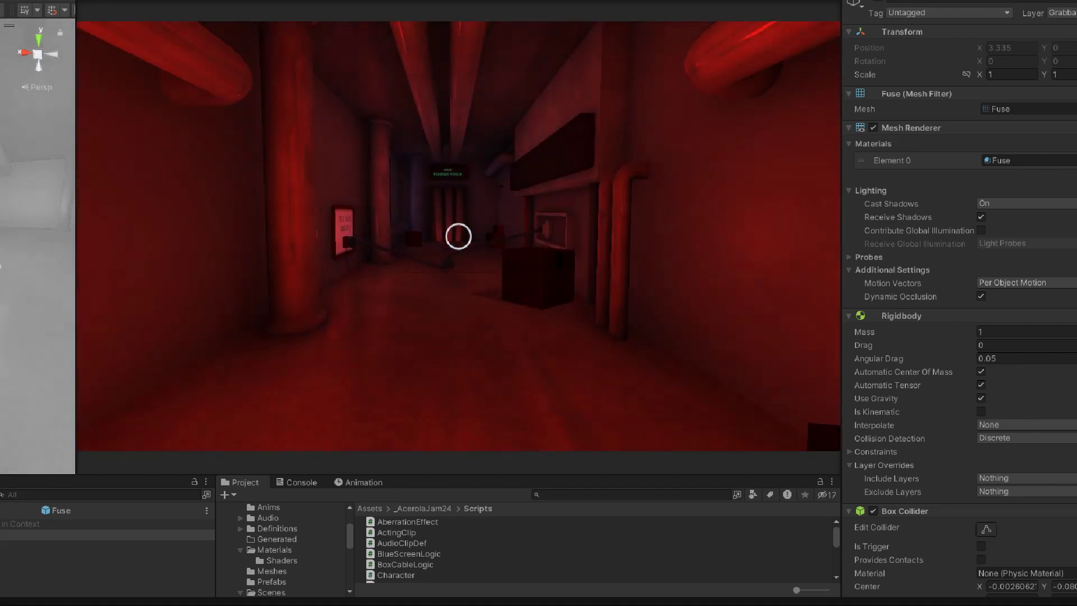
key("w")
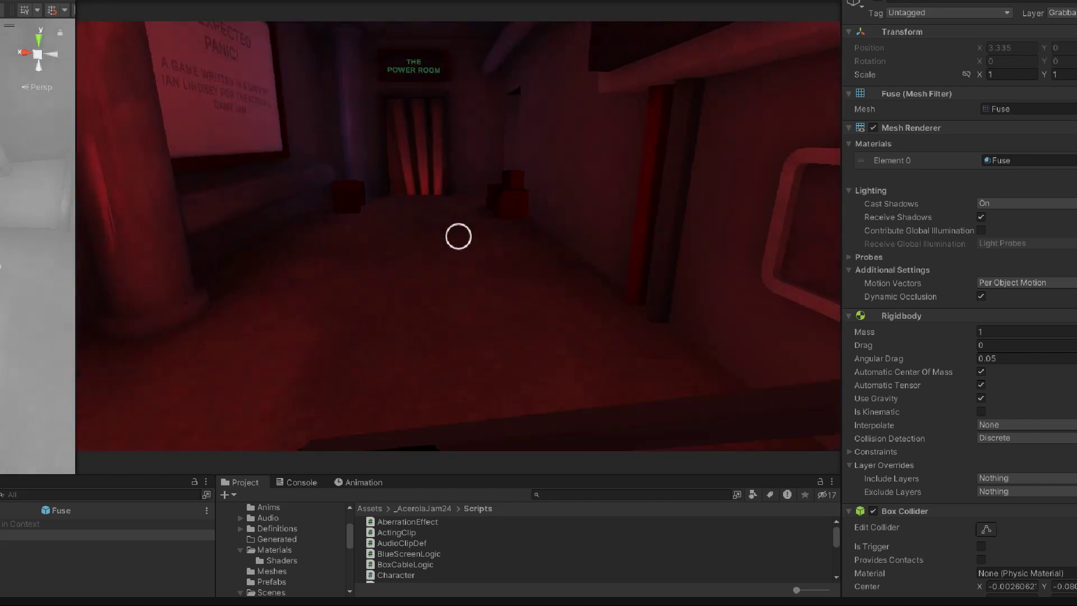
Walk through the red-lit doorway into the main room and on into the red corridor
key("w")
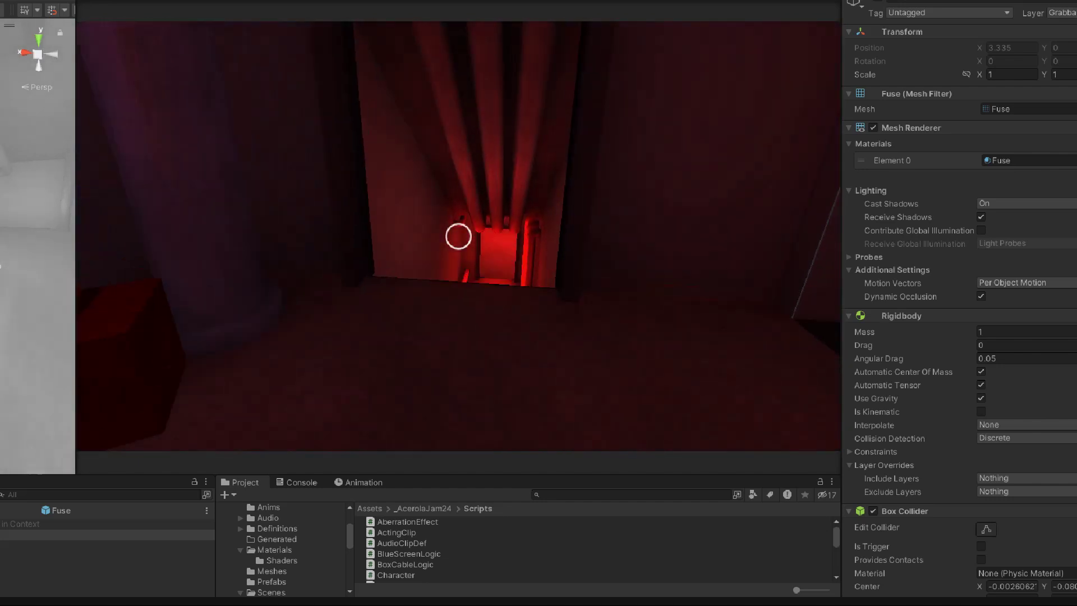
key("w")
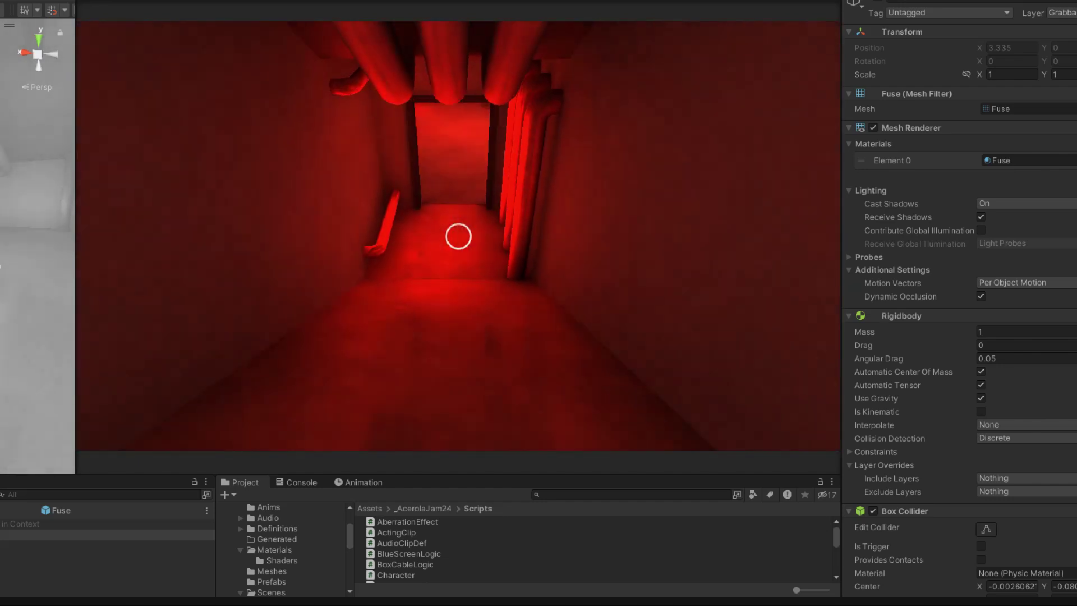
key("w")
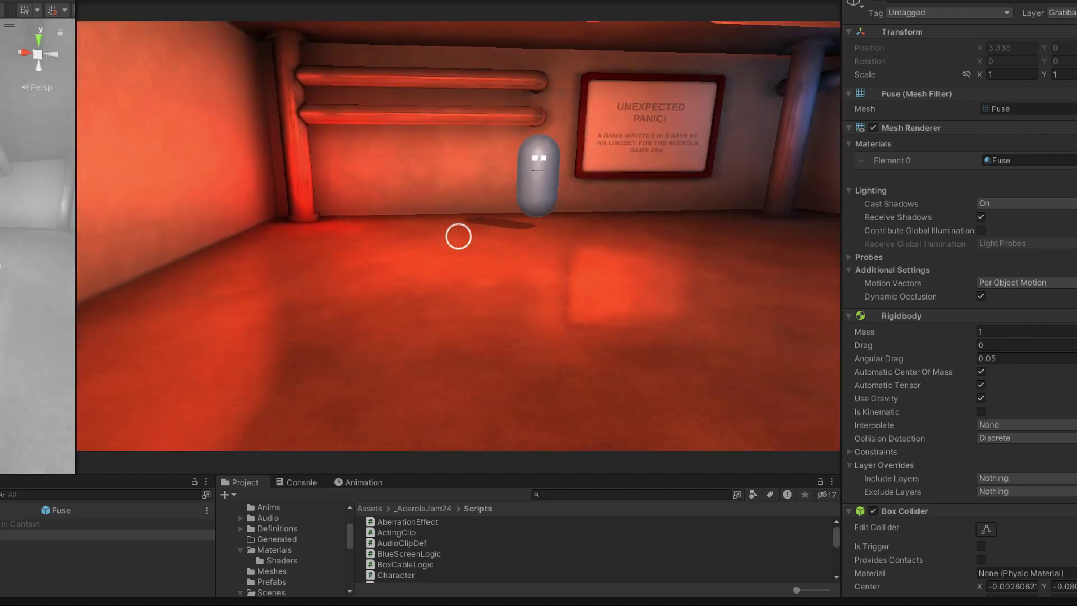
key("w")
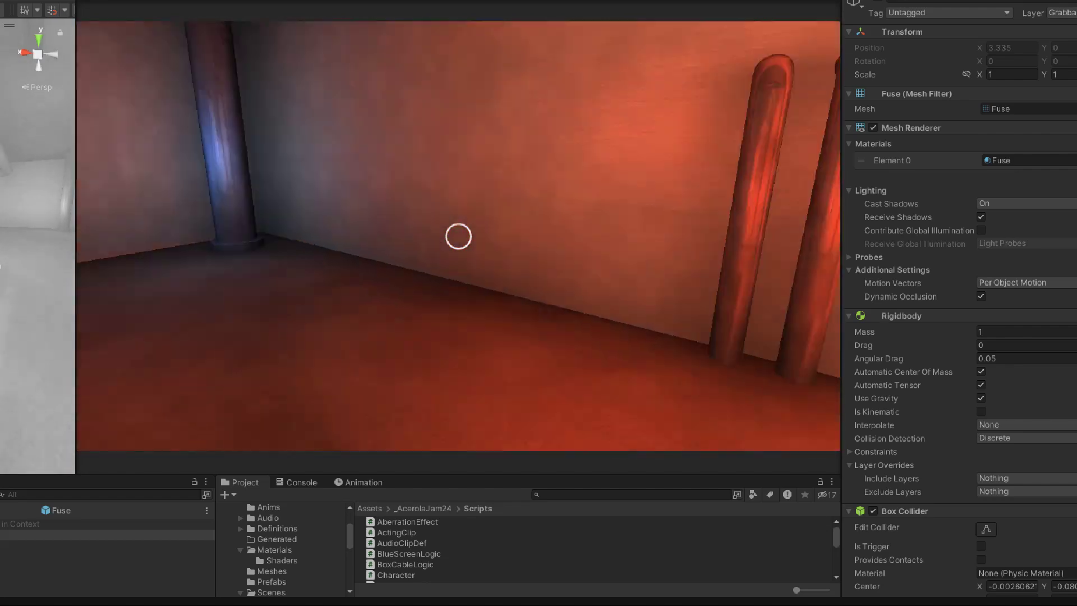
key("w")
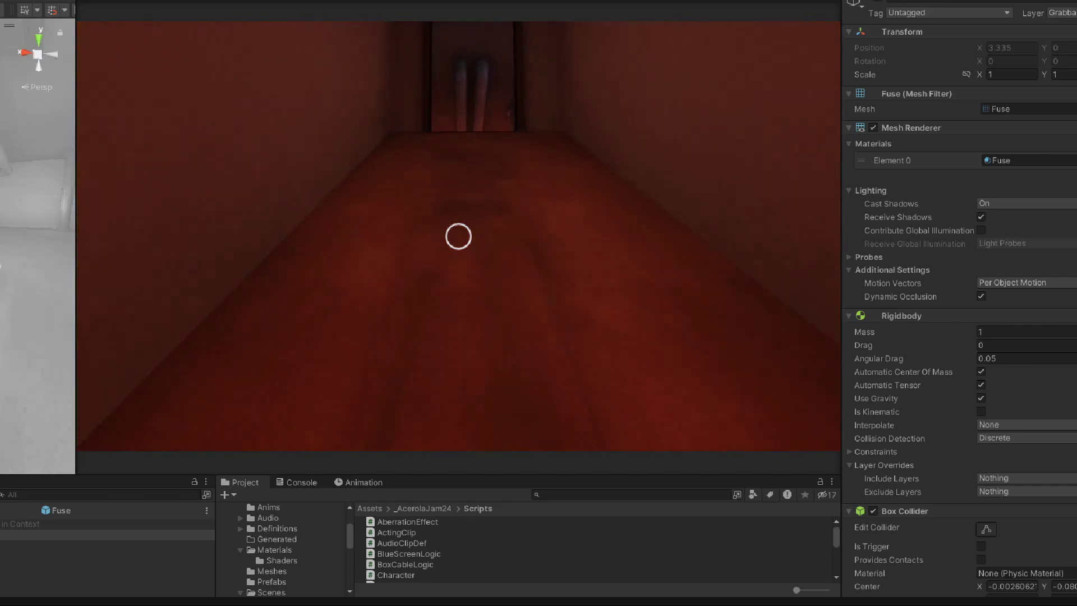
key("w")
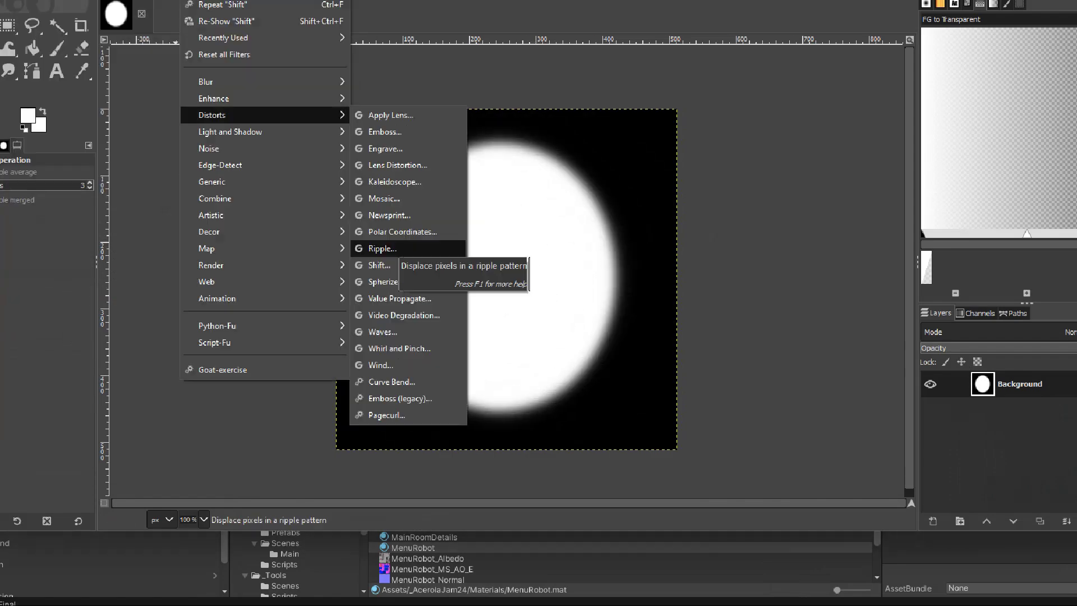
Apply the Filters > Distorts > Shift filter to the blurred white oval image
left_click(406, 265)
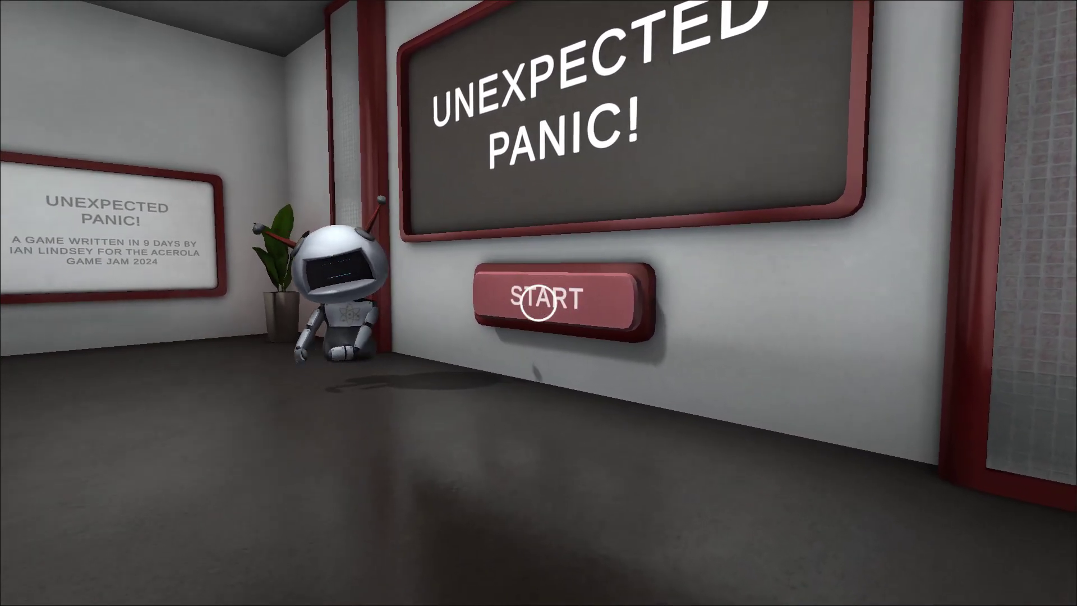
Walk toward the START button on the main menu
key("w")
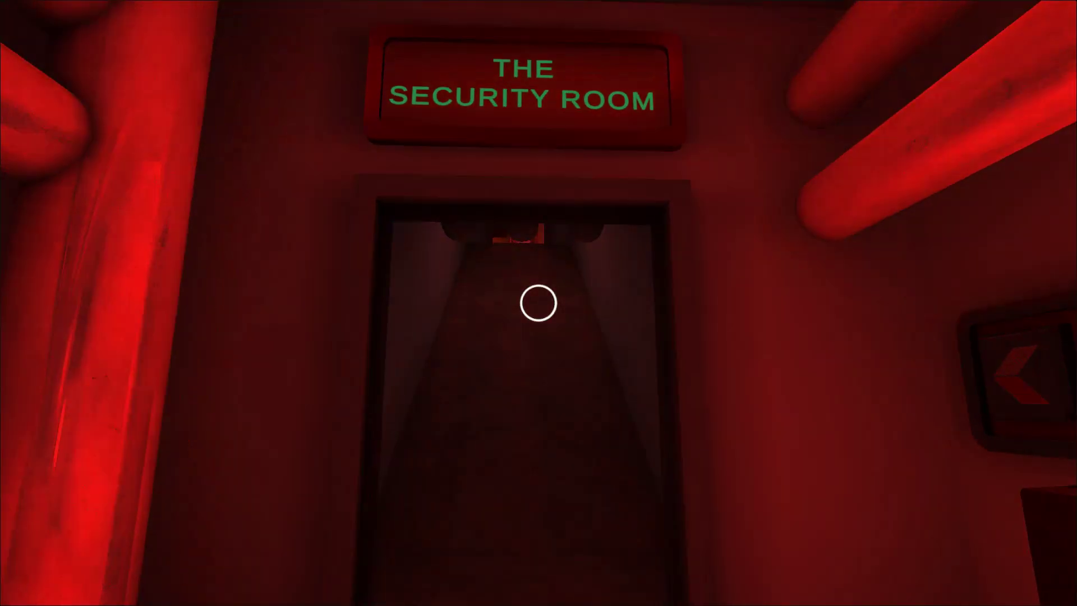
Enter the Security Room, look toward the drone and sign, and approach the red box
key("w")
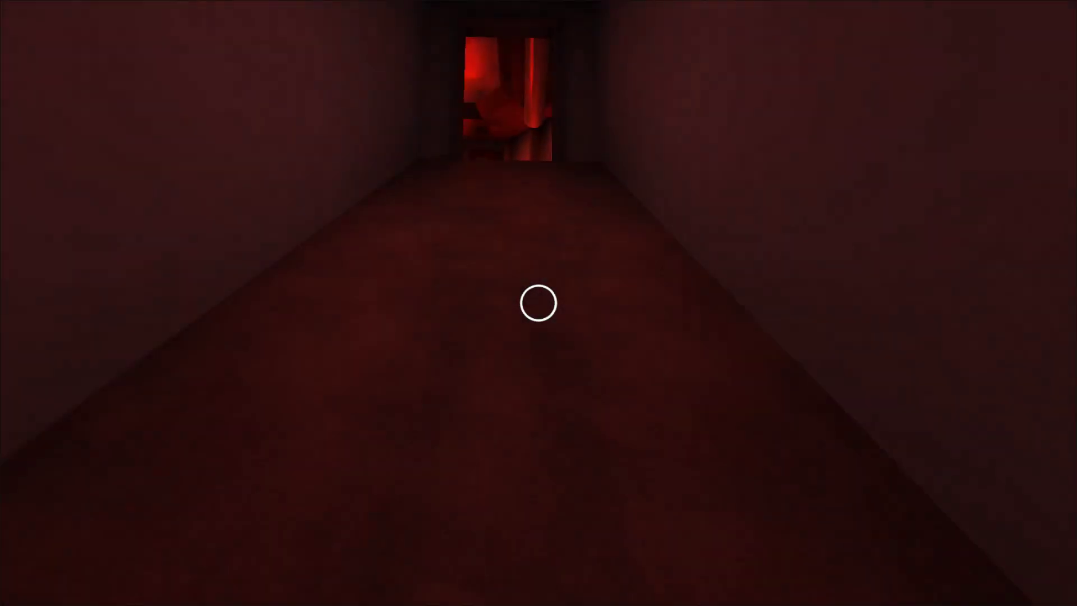
key("w")
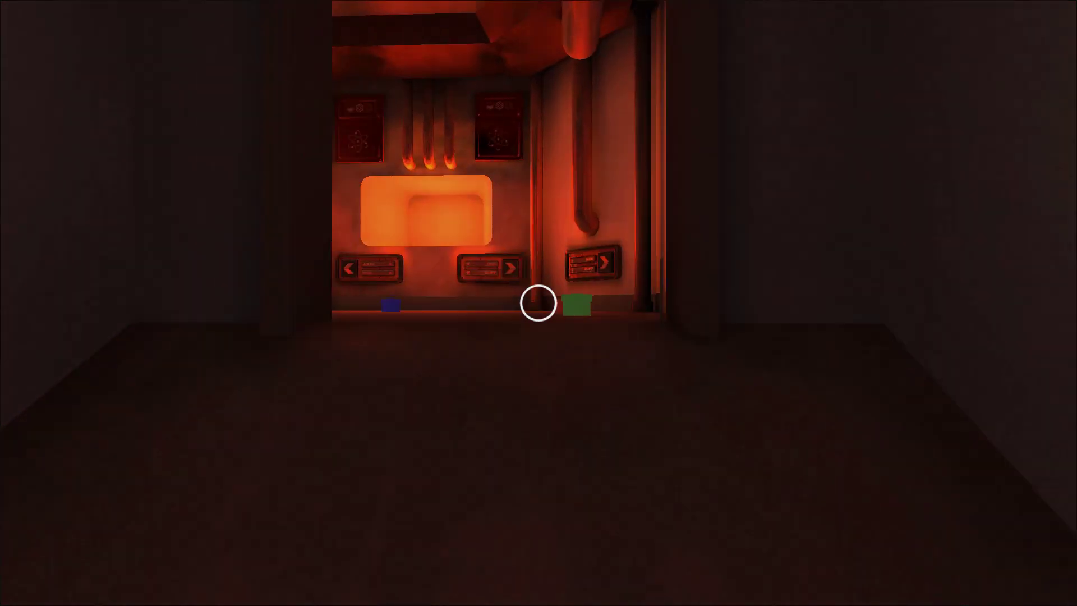
key("w")
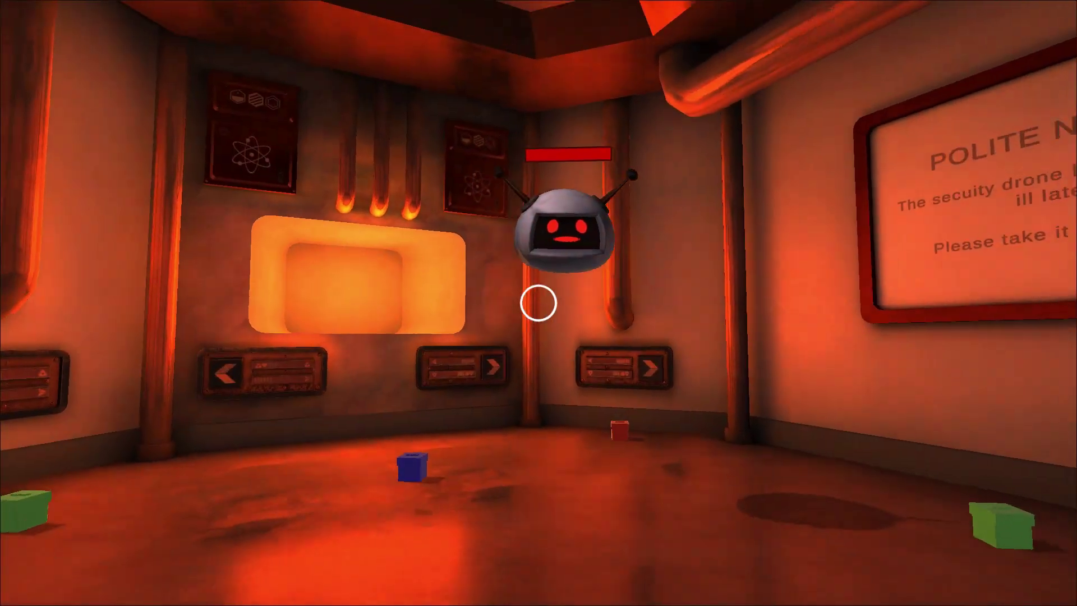
key("s")
key("s")
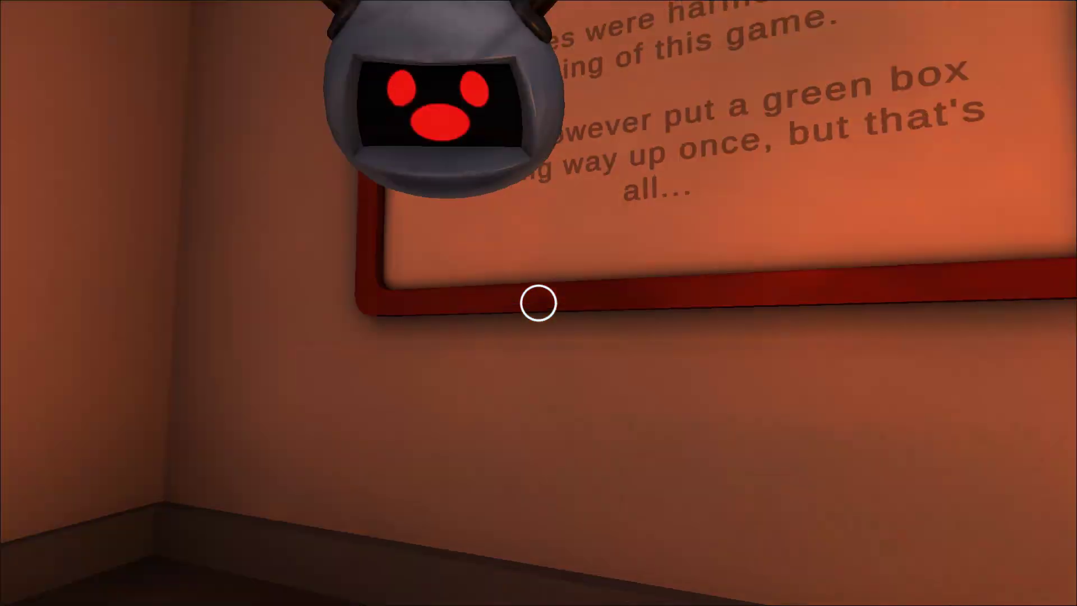
key("s")
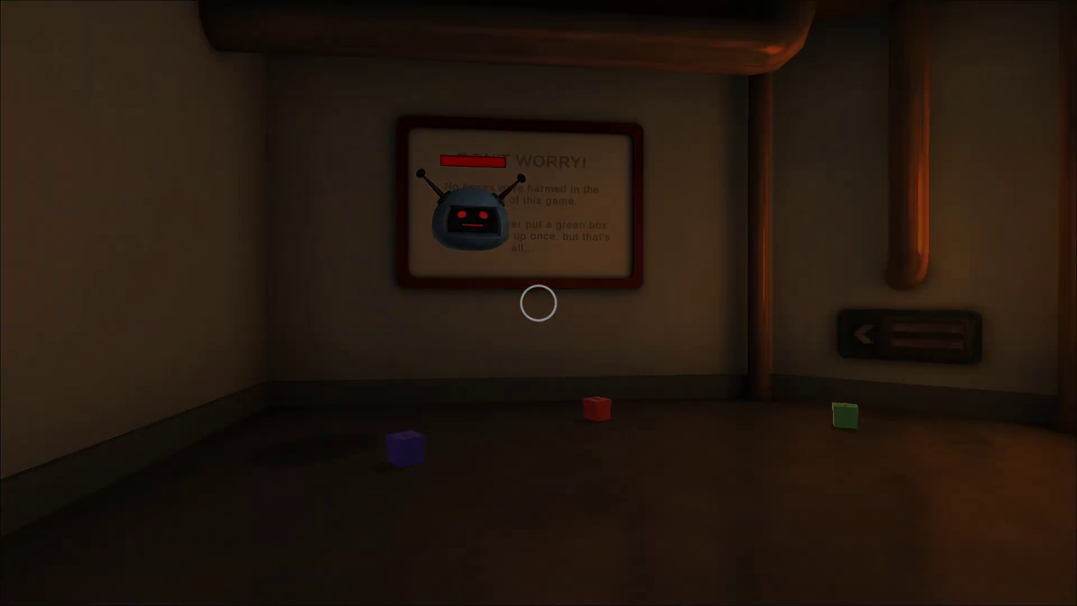
key("w")
Carry and drop the red box, then grab the blue box and head to the fallen drone
left_click(538, 303)
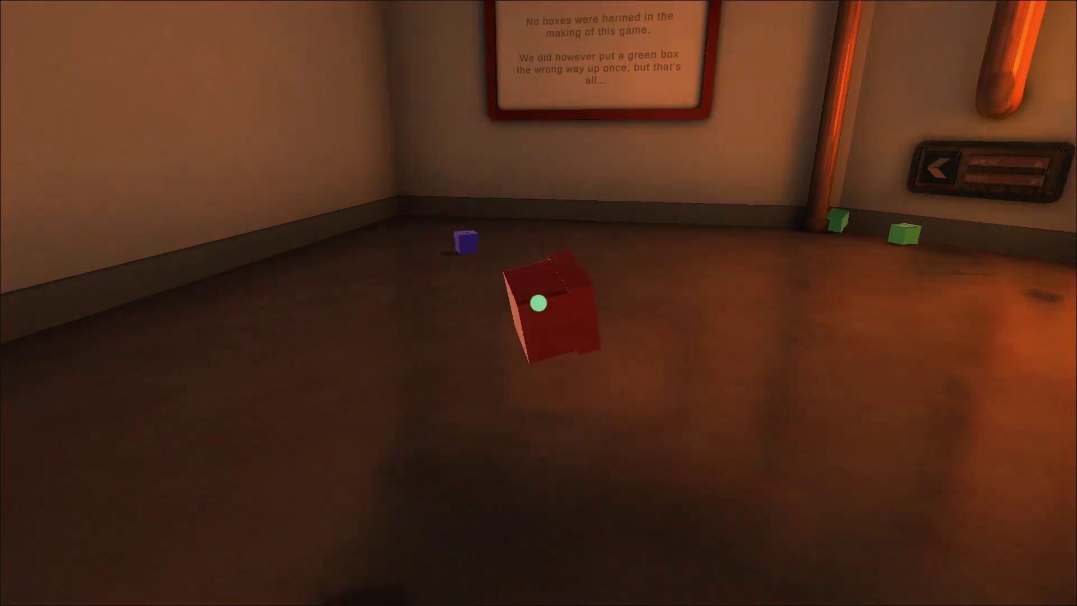
key("w")
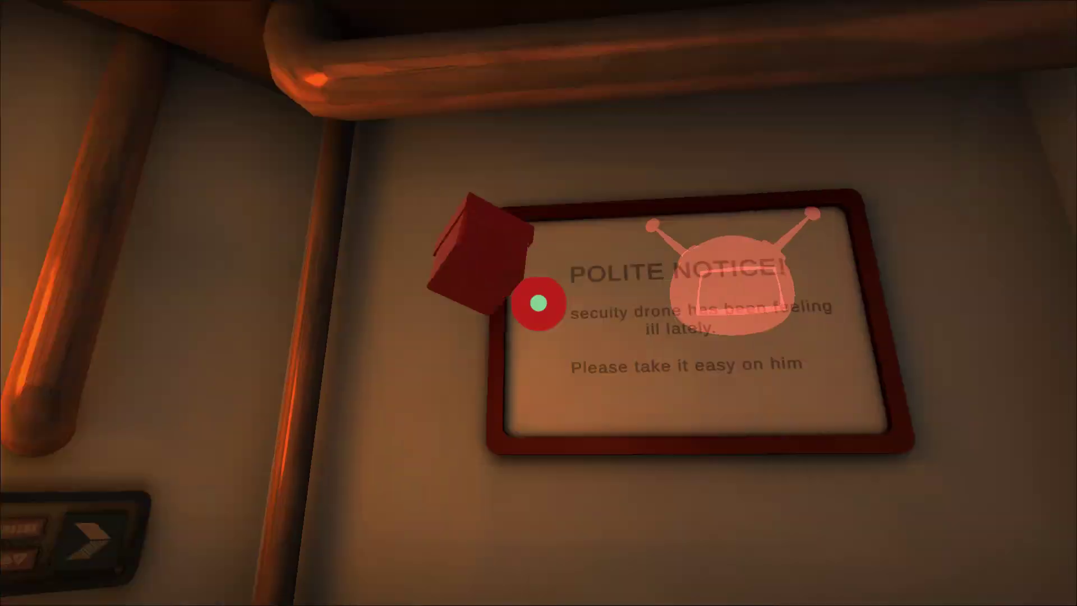
key("s")
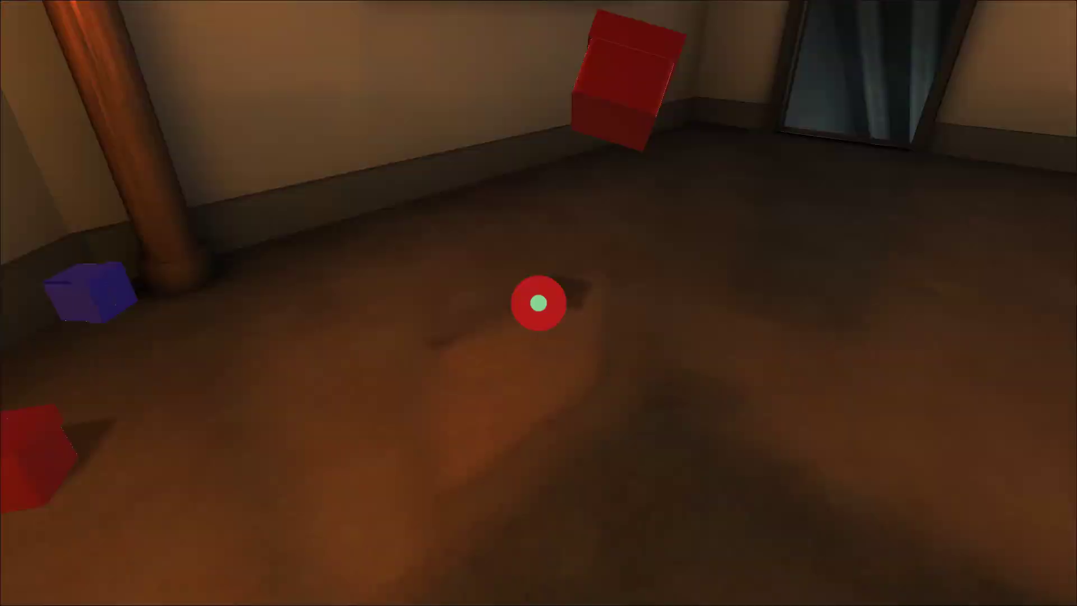
left_click(538, 303)
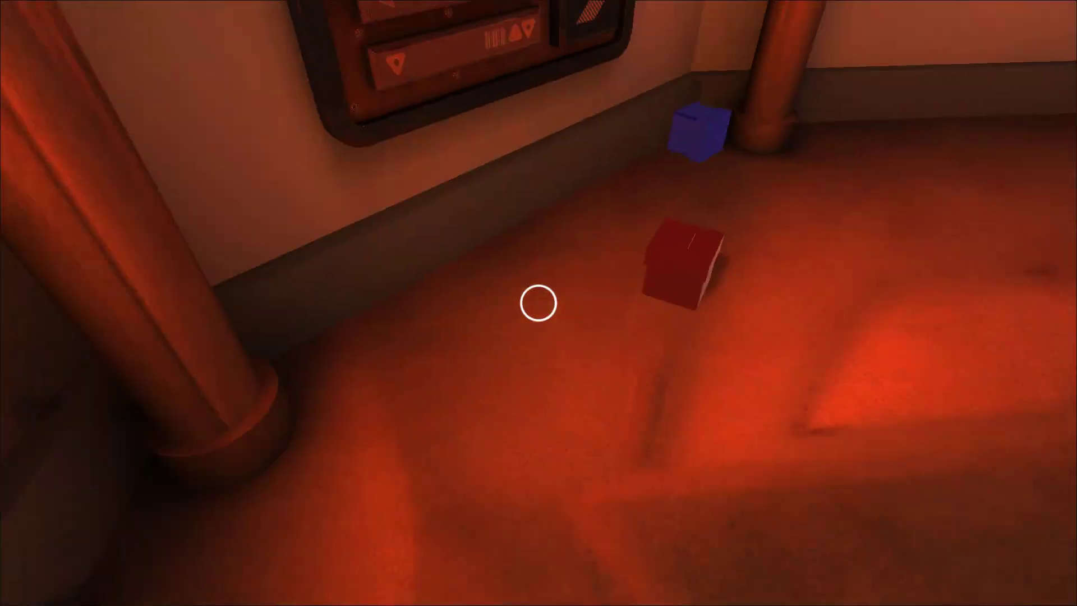
key("w")
left_click(539, 303)
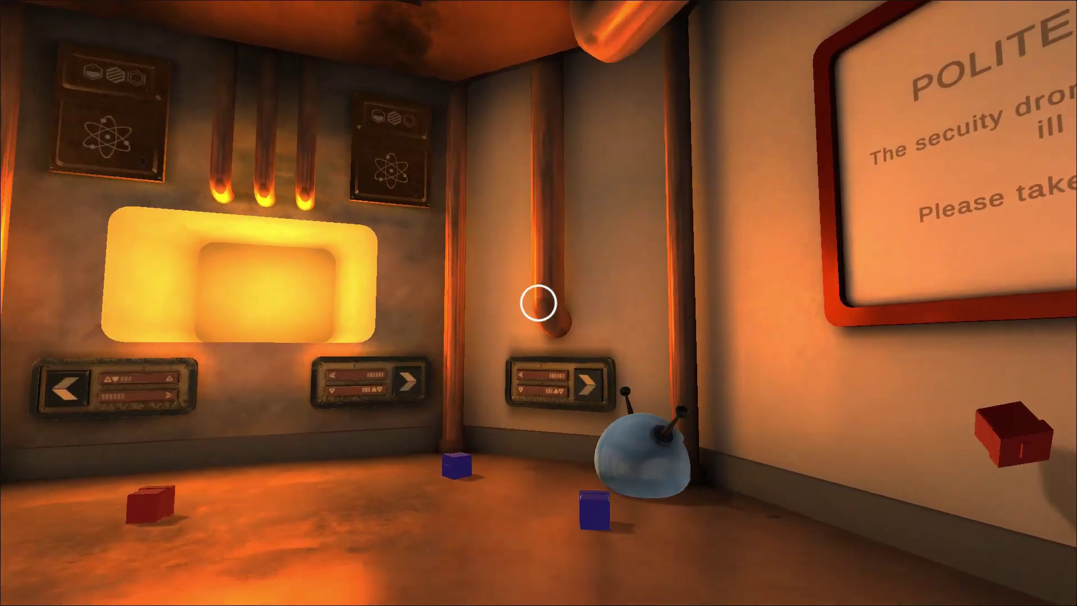
key("w")
key("w")
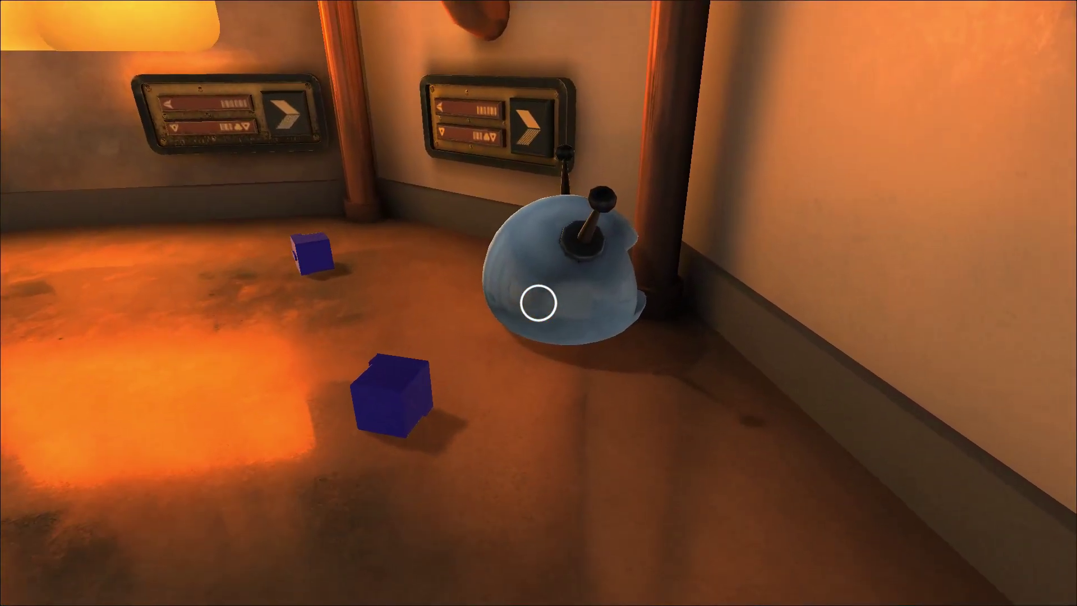